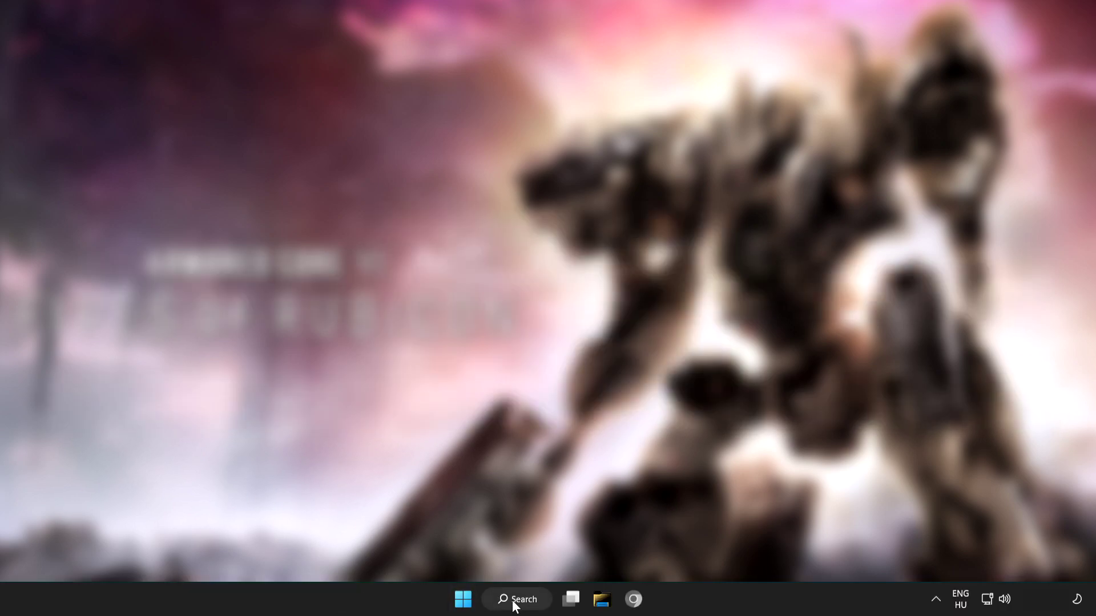
Search the taskbar for 'device manager' and launch Device Manager from the results.
left_click(520, 603)
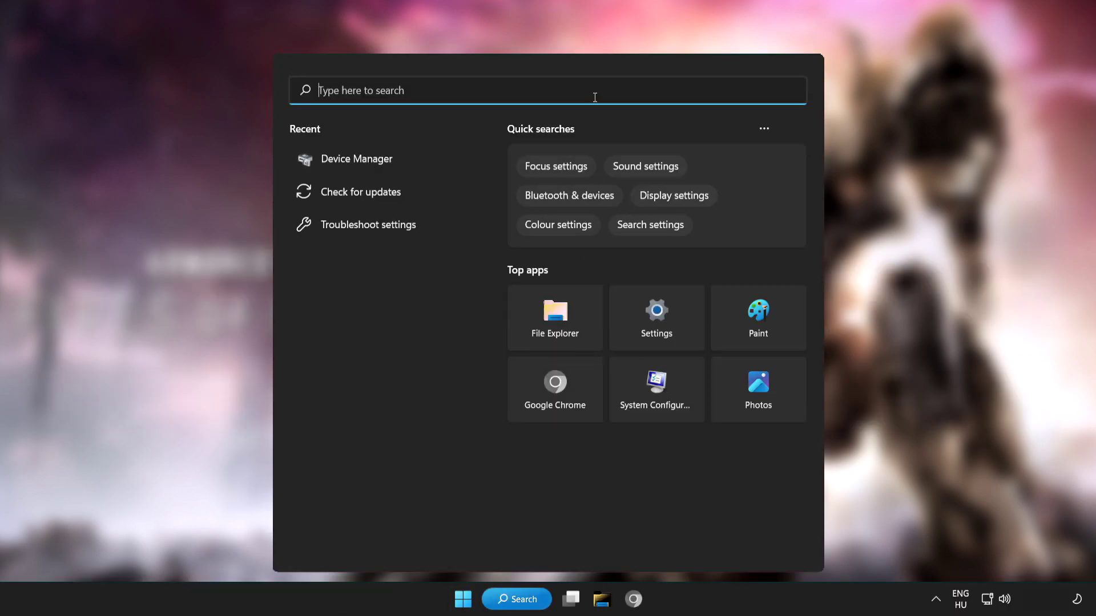
type("dev")
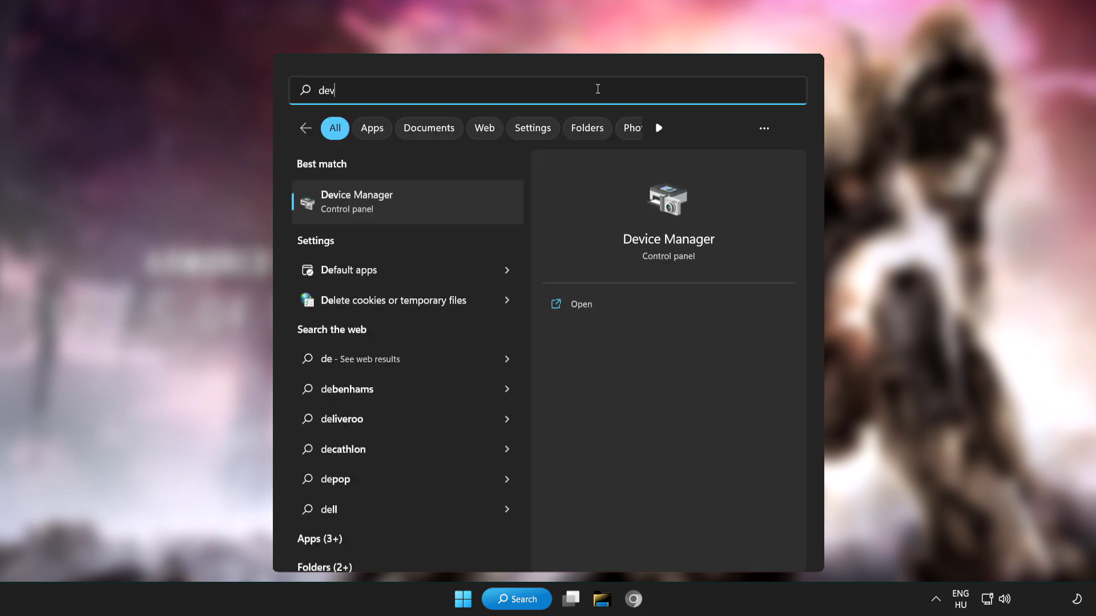
type("ice mana")
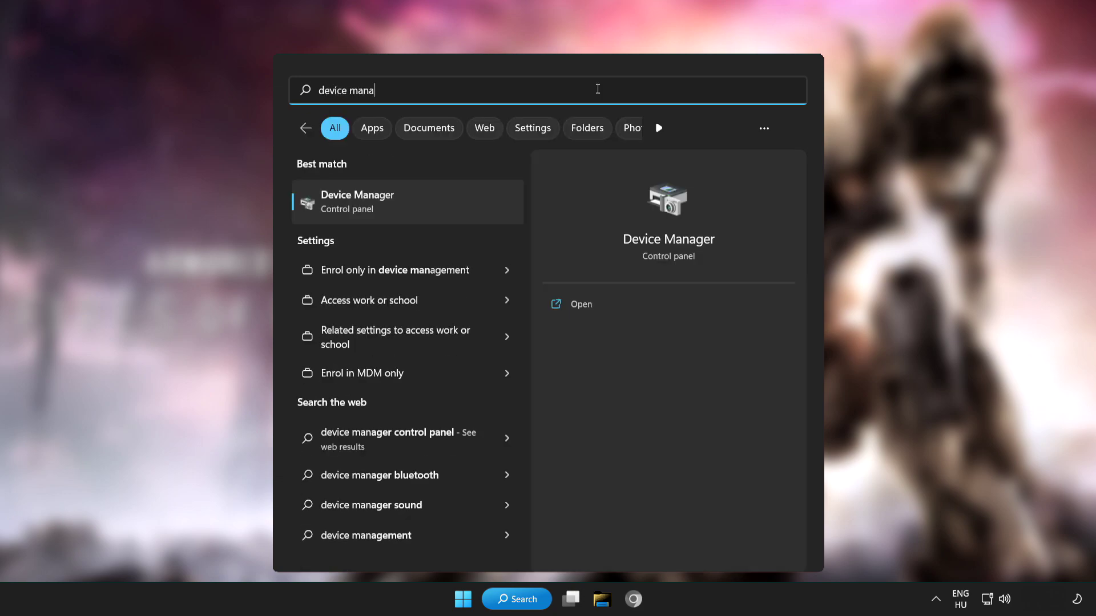
type("ger")
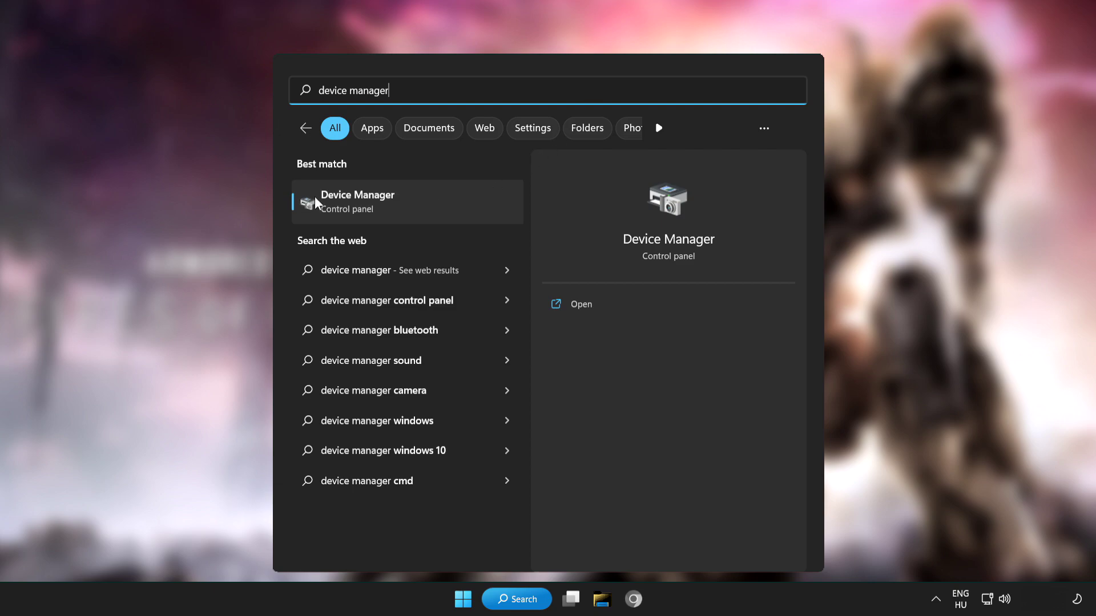
left_click(455, 201)
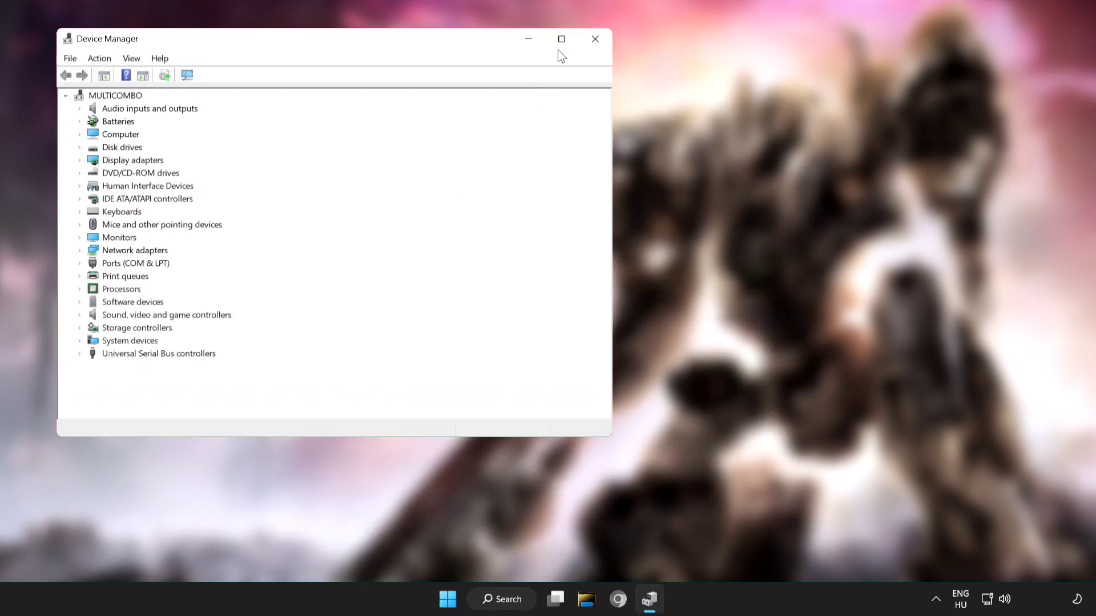
Auto-search for a newer VMware SVGA 3D display driver, confirm it's current, and close Device Manager.
left_click(561, 41)
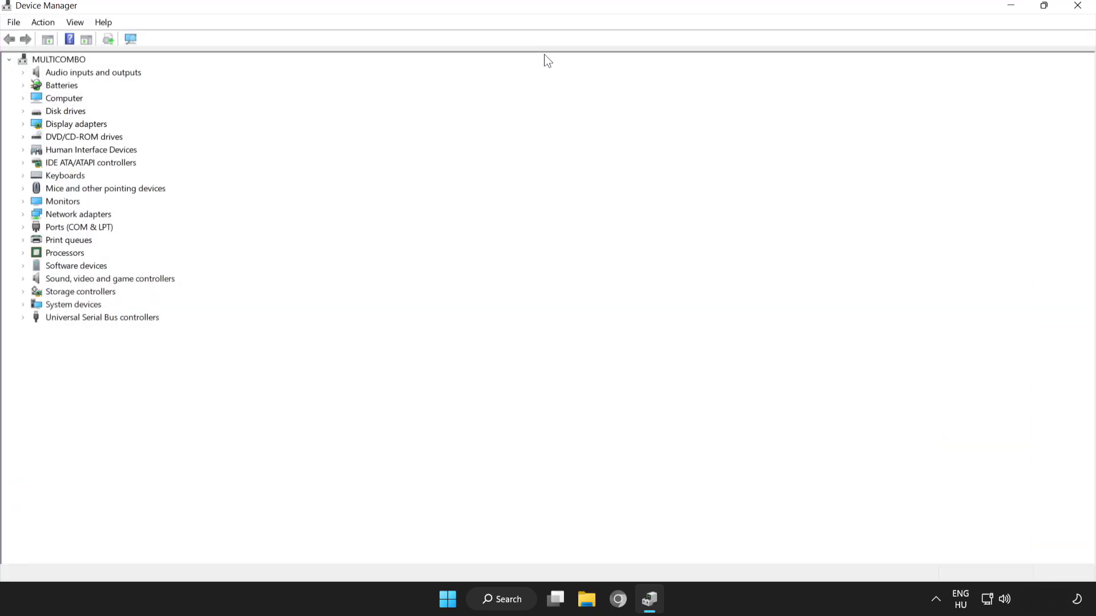
left_click(74, 125)
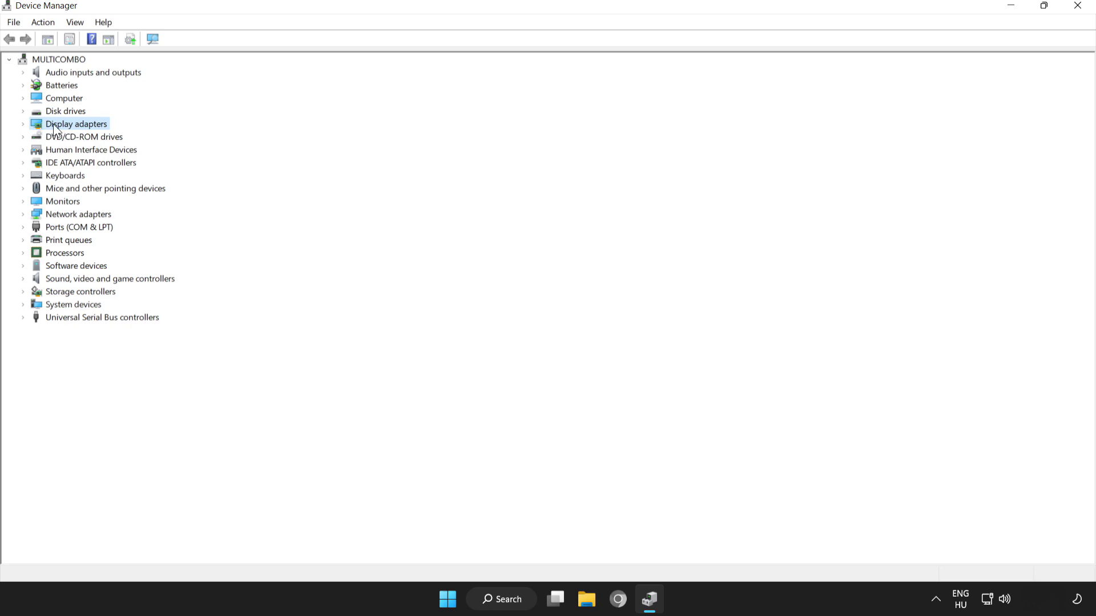
left_click(21, 125)
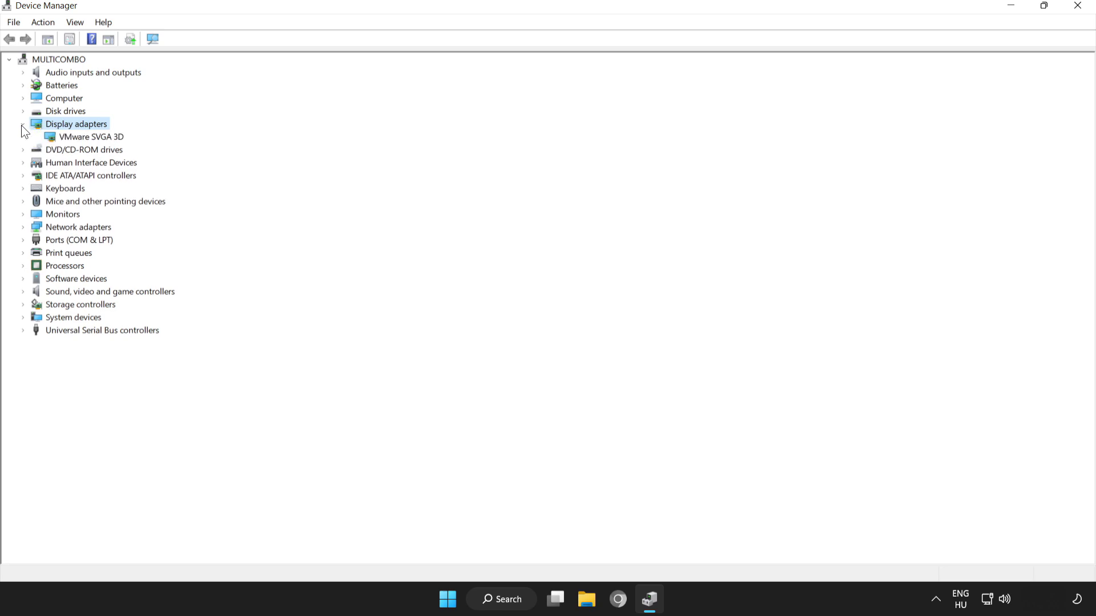
left_click(68, 137)
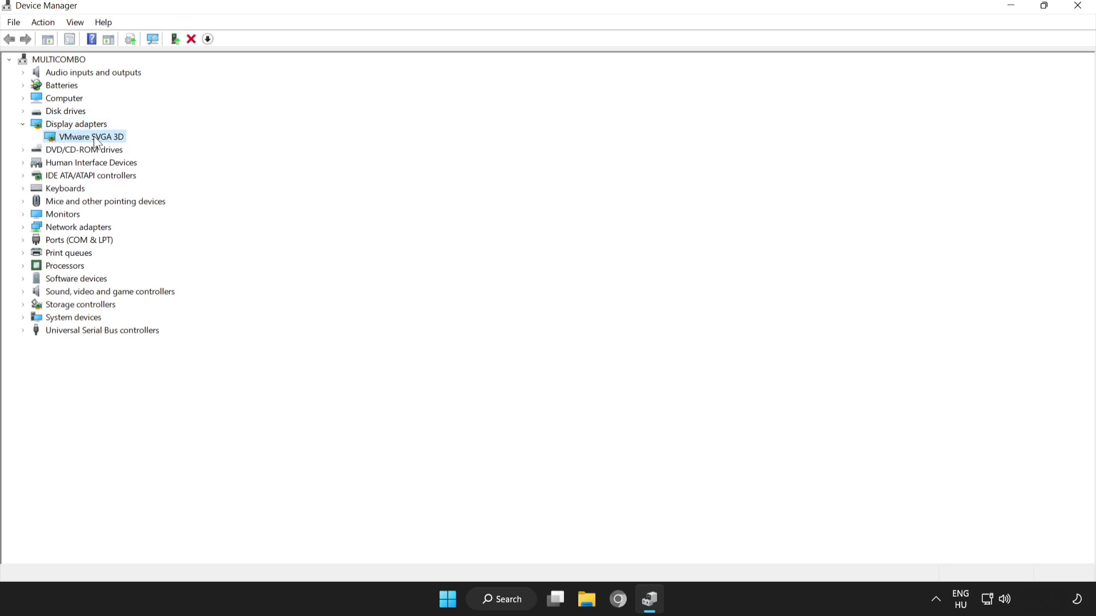
right_click(82, 136)
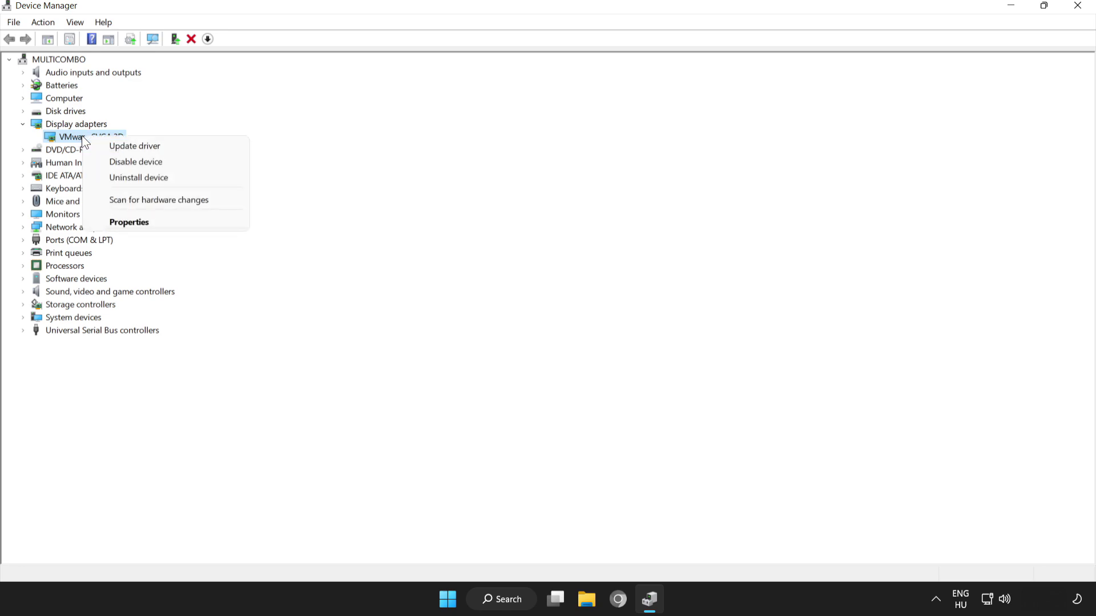
left_click(135, 147)
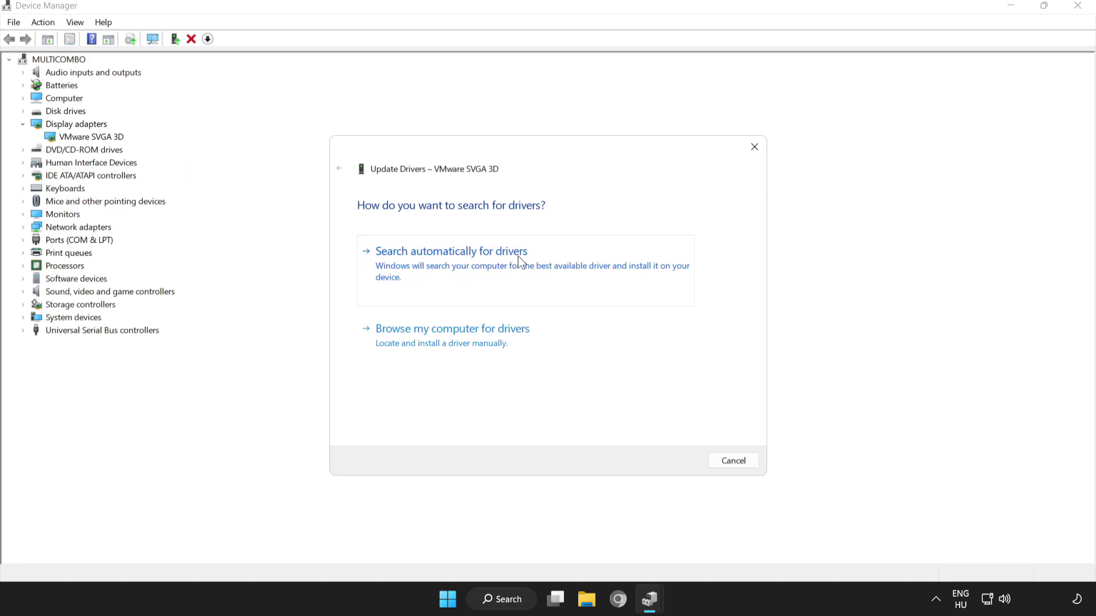
left_click(466, 258)
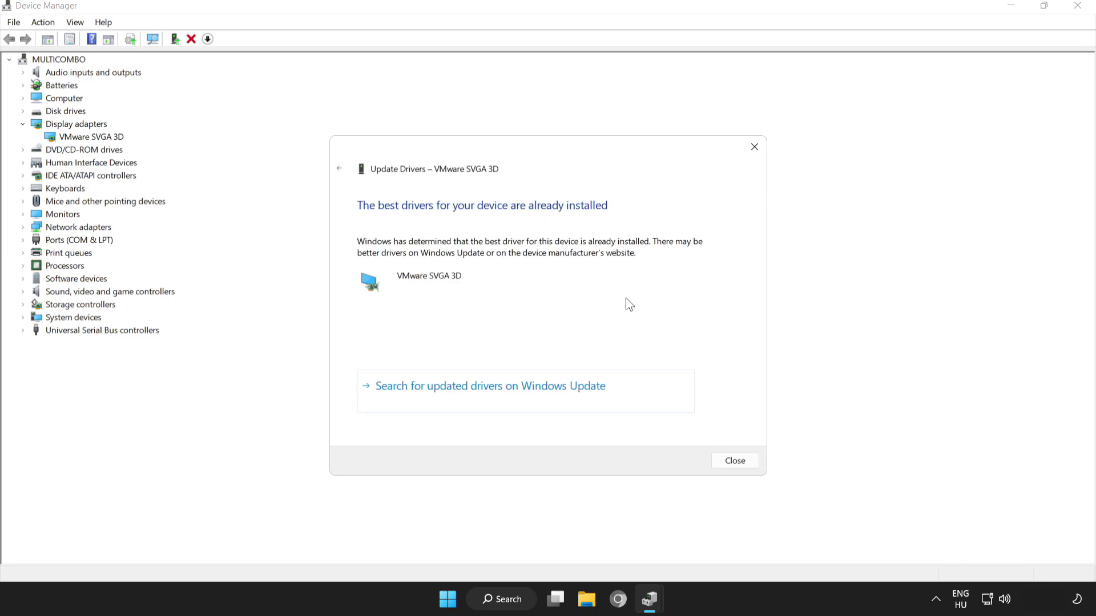
left_click(735, 461)
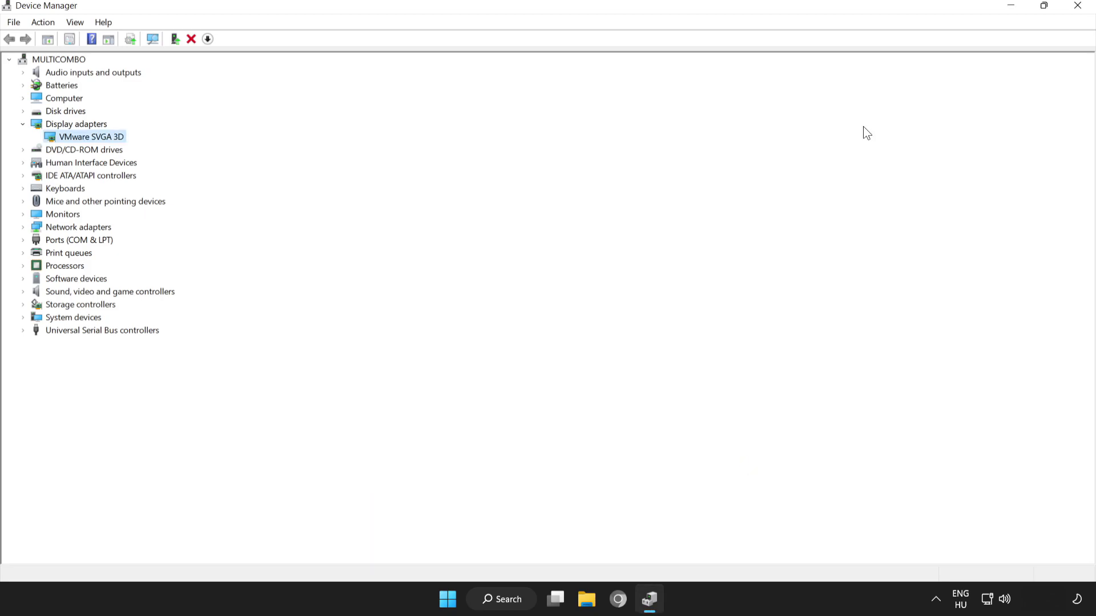
left_click(1080, 14)
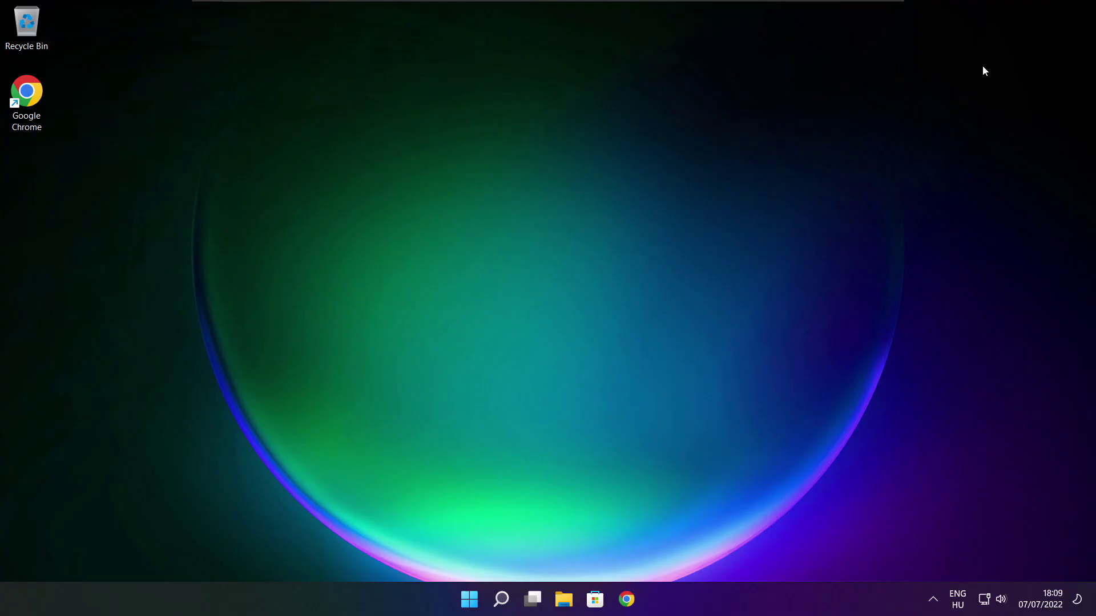
Search 'edit power plan' and open the Edit power plan settings.
left_click(502, 602)
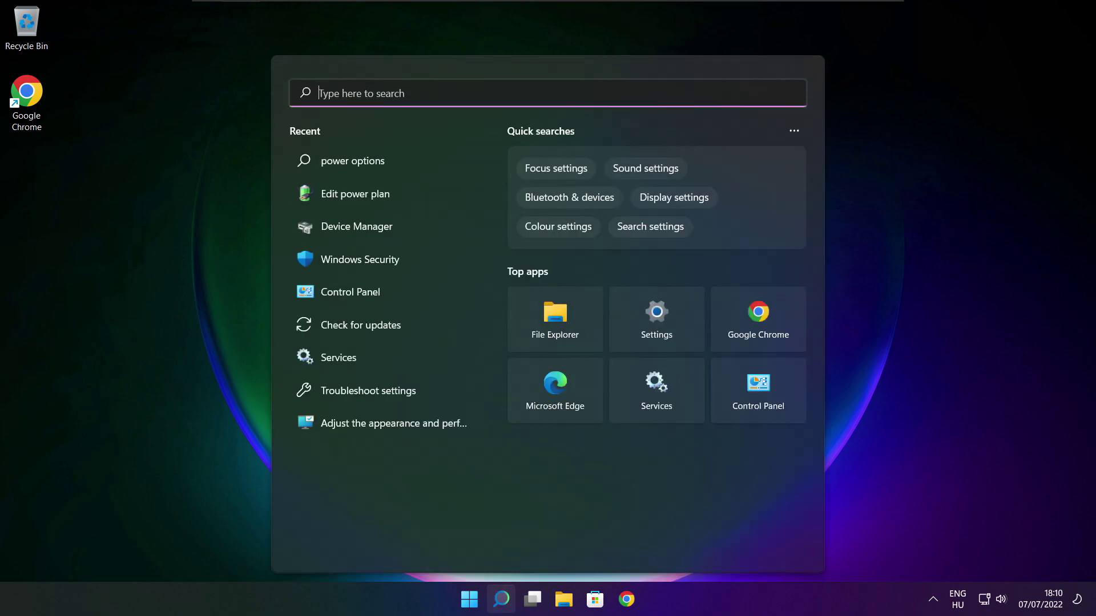
type("ed")
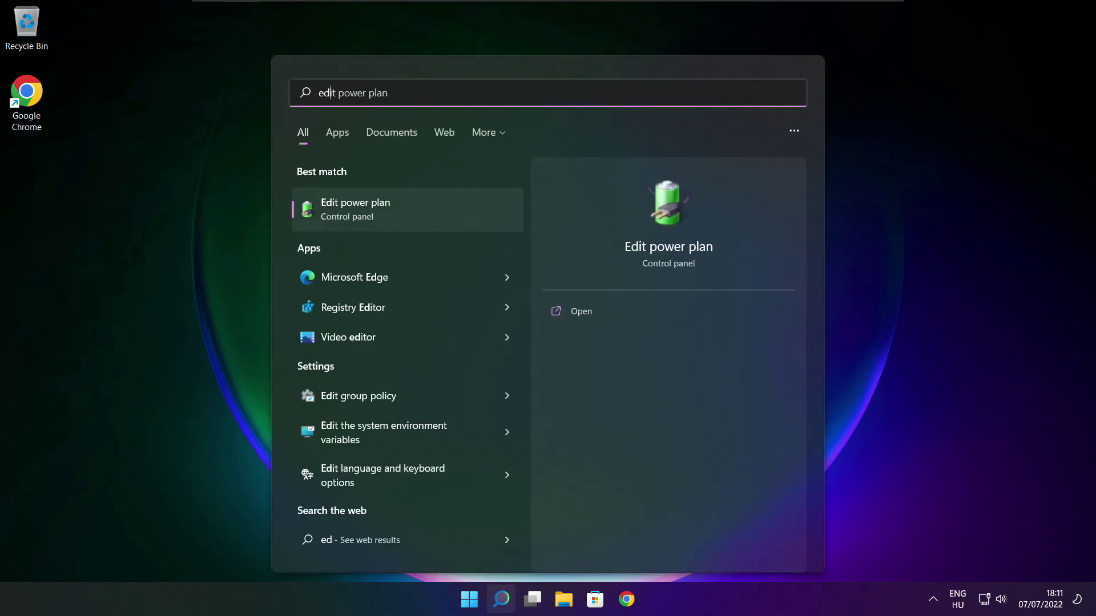
type("it power plan")
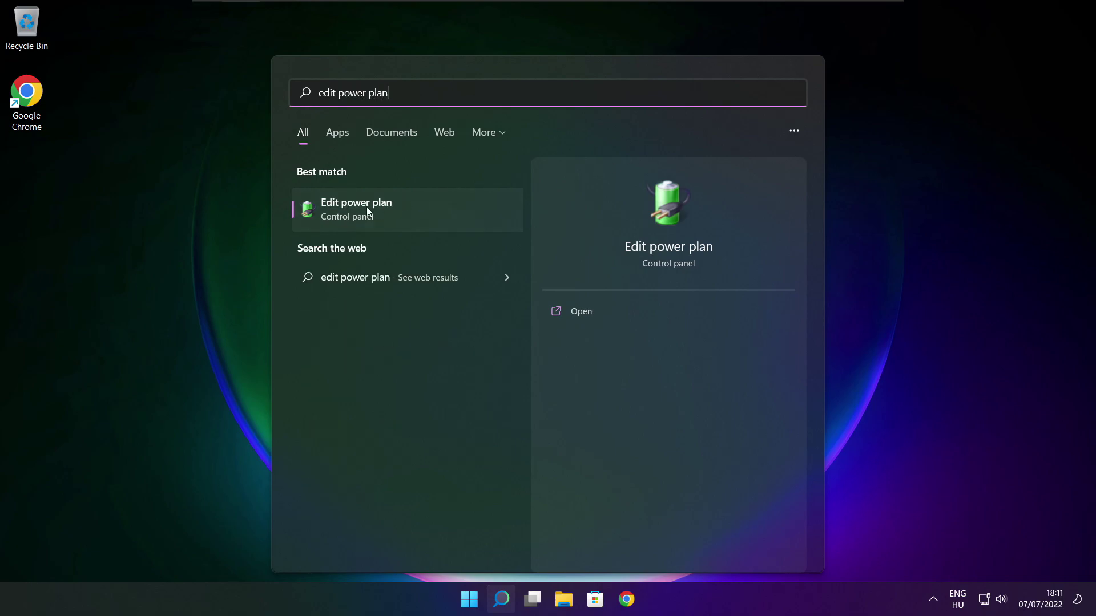
left_click(433, 214)
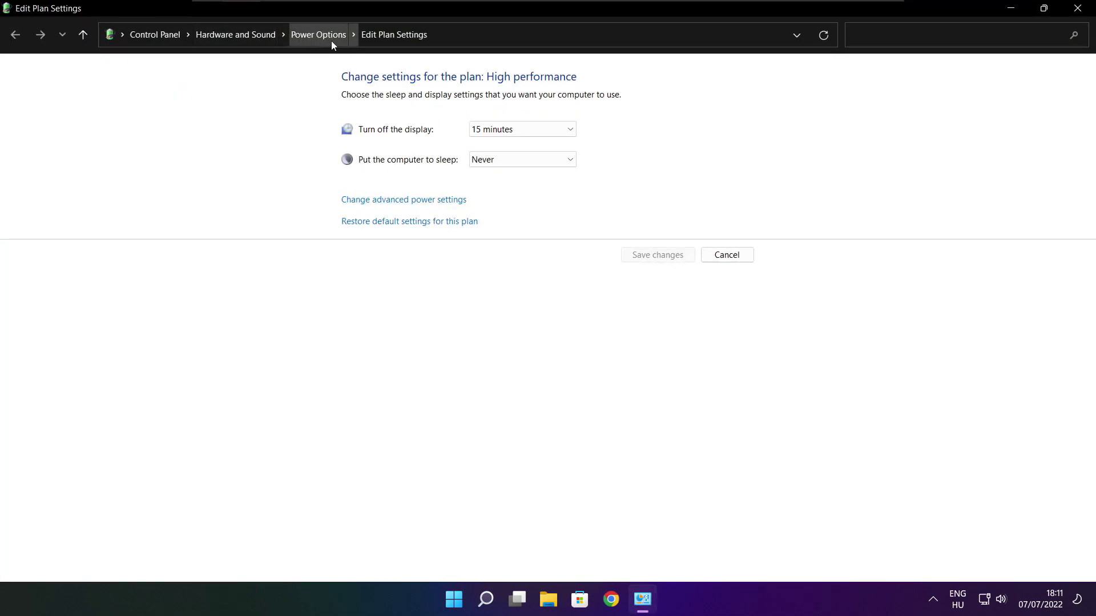
Select the High performance plan in Power Options and close the window.
left_click(325, 42)
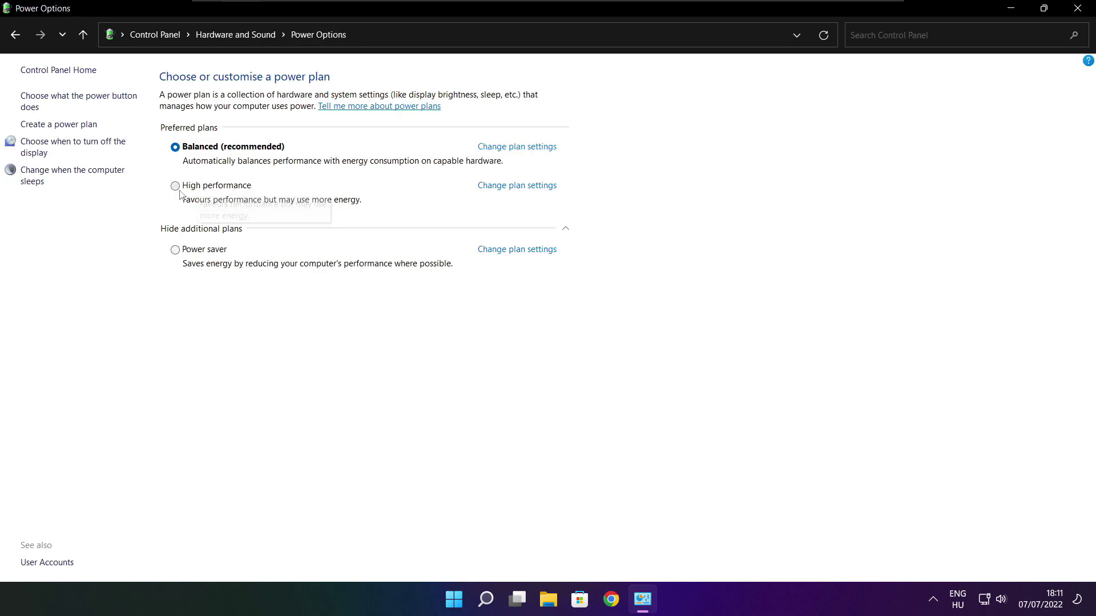
left_click(227, 190)
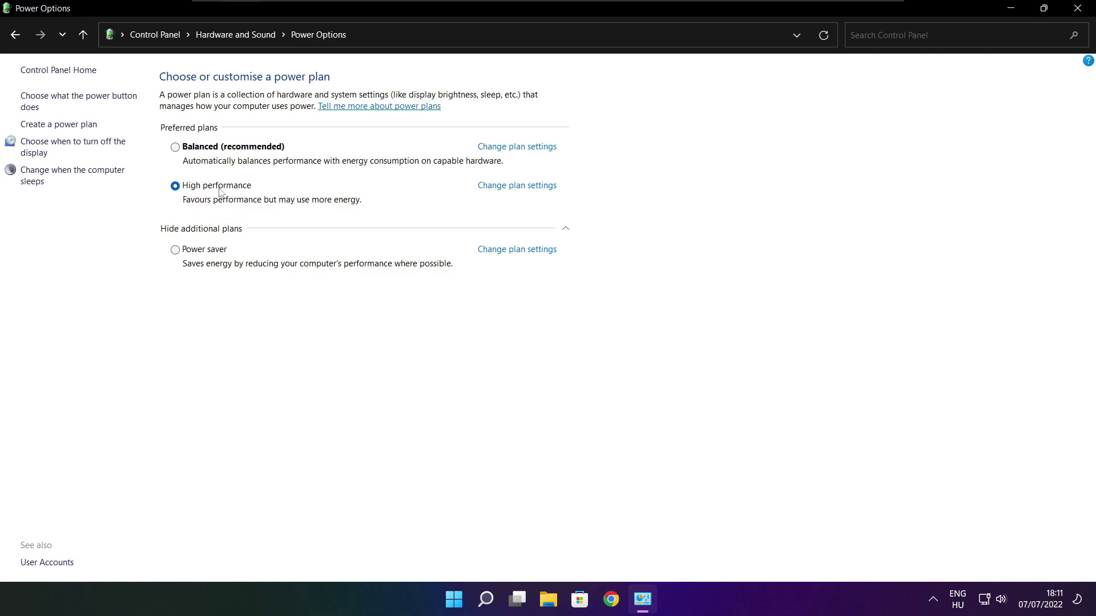
left_click(1080, 8)
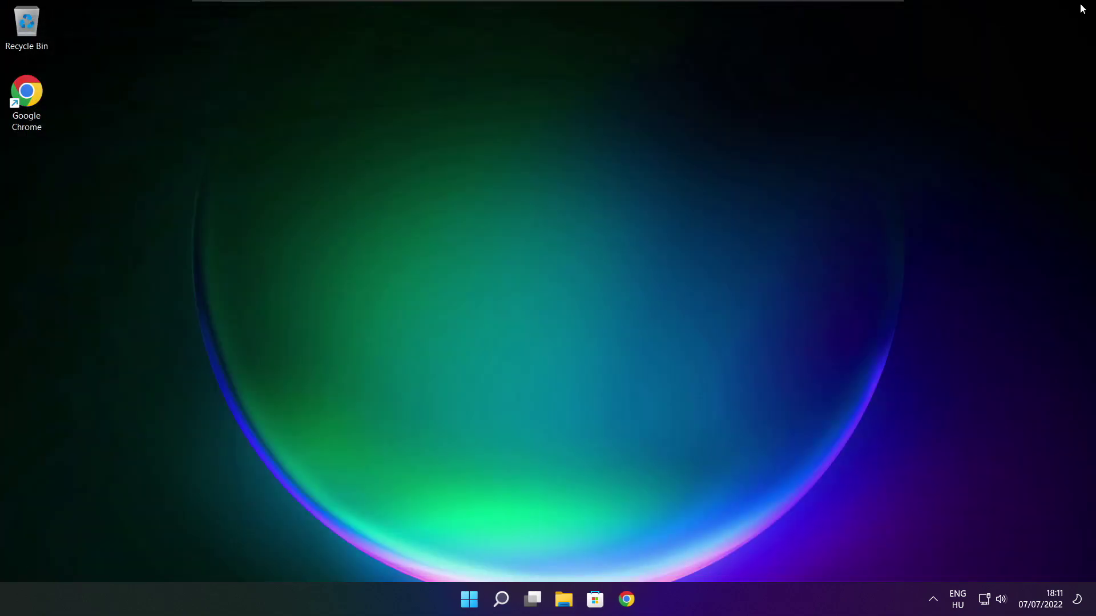
Search 'game mode' and open the Game Mode settings page.
left_click(502, 600)
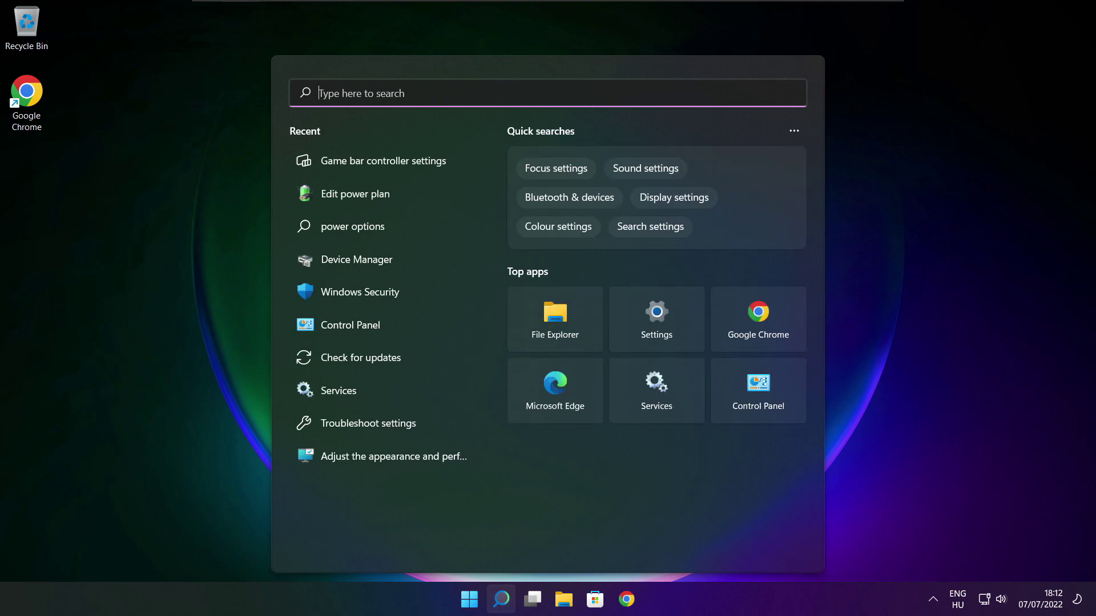
type("game mode")
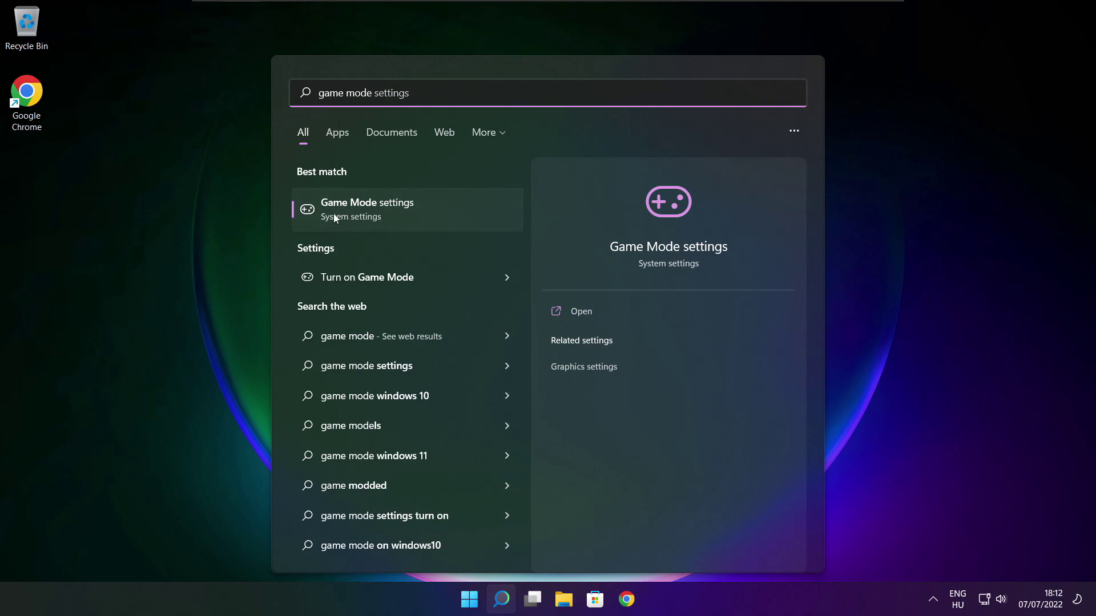
left_click(435, 208)
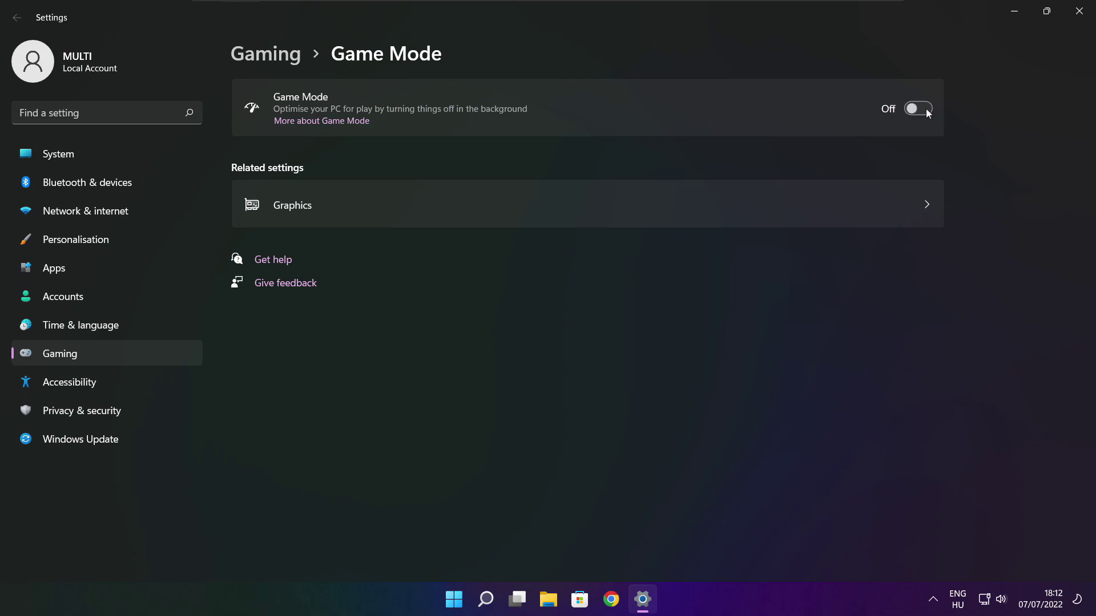
Under Gaming > Xbox Game Bar, switch the controller-button shortcut Off and close Settings.
left_click(271, 57)
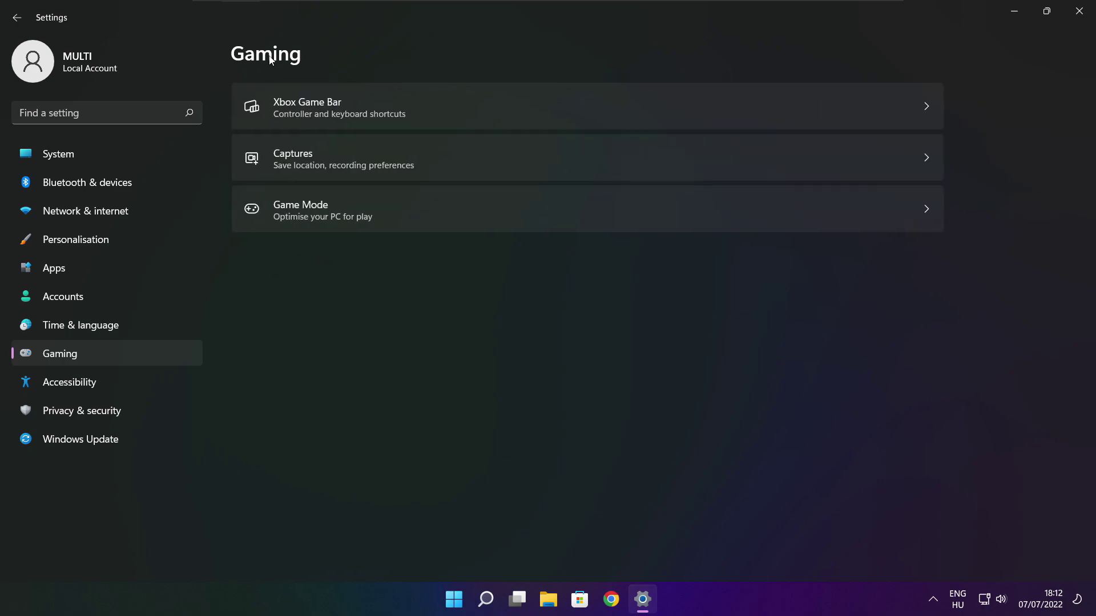
left_click(447, 117)
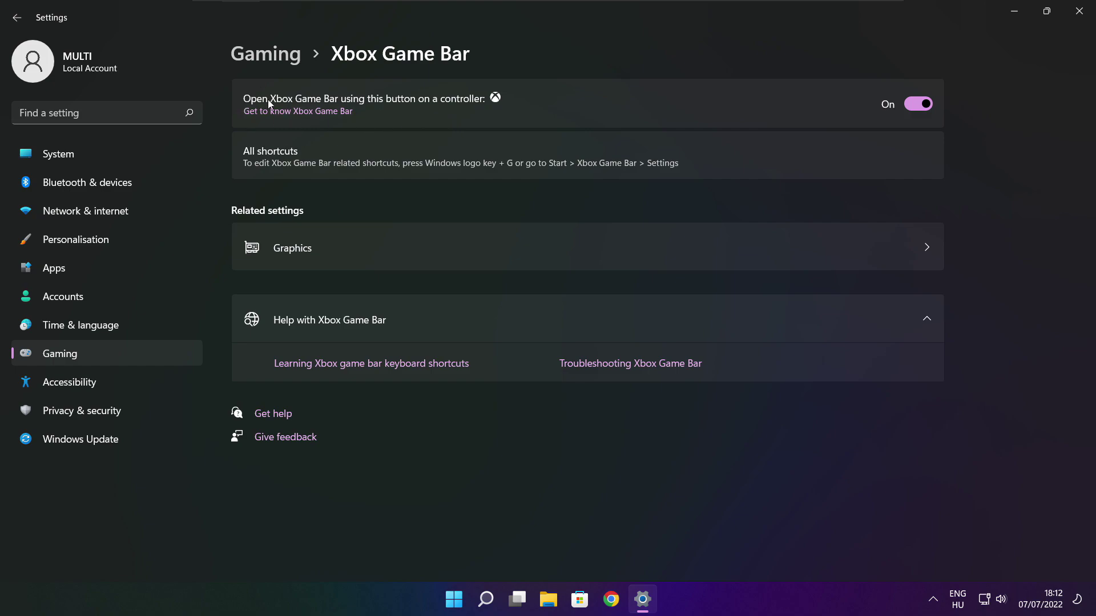
left_click(911, 106)
left_click(1079, 18)
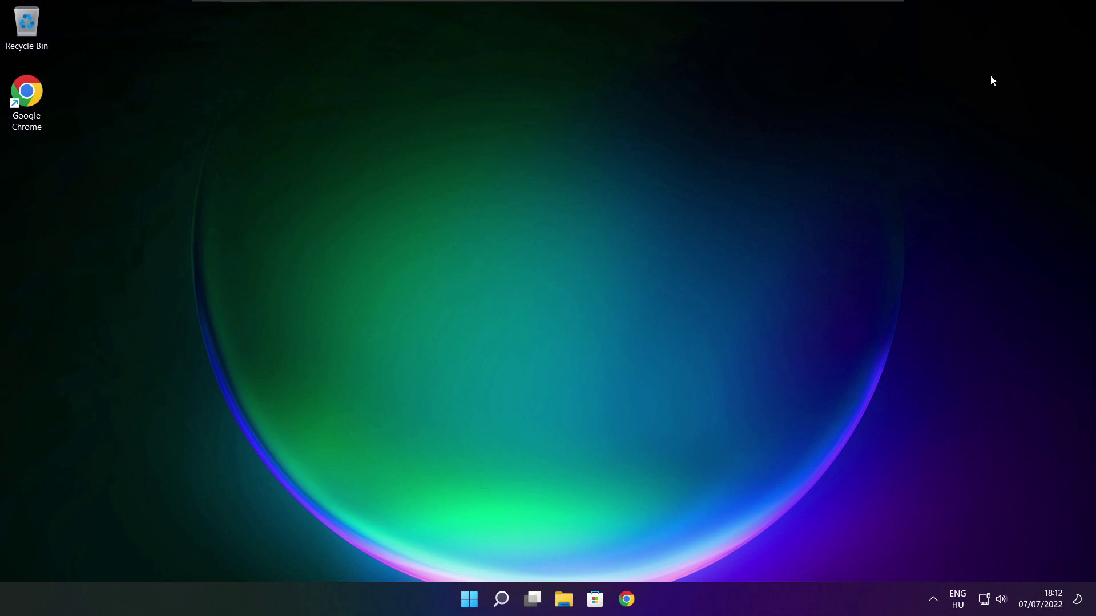
Open Task Manager from the Start button's right-click menu.
right_click(473, 601)
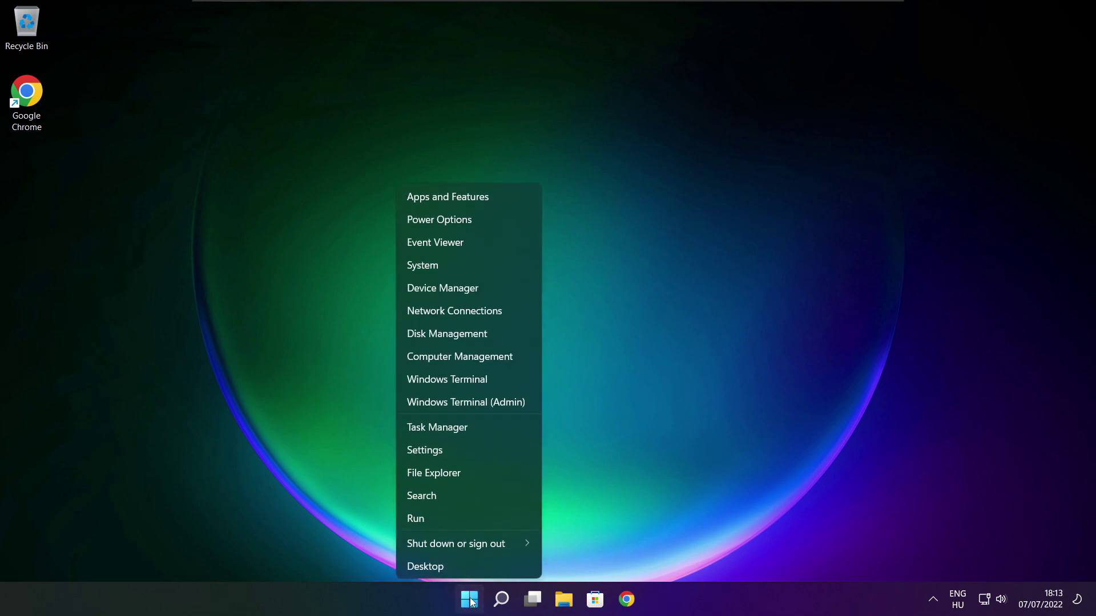
left_click(471, 427)
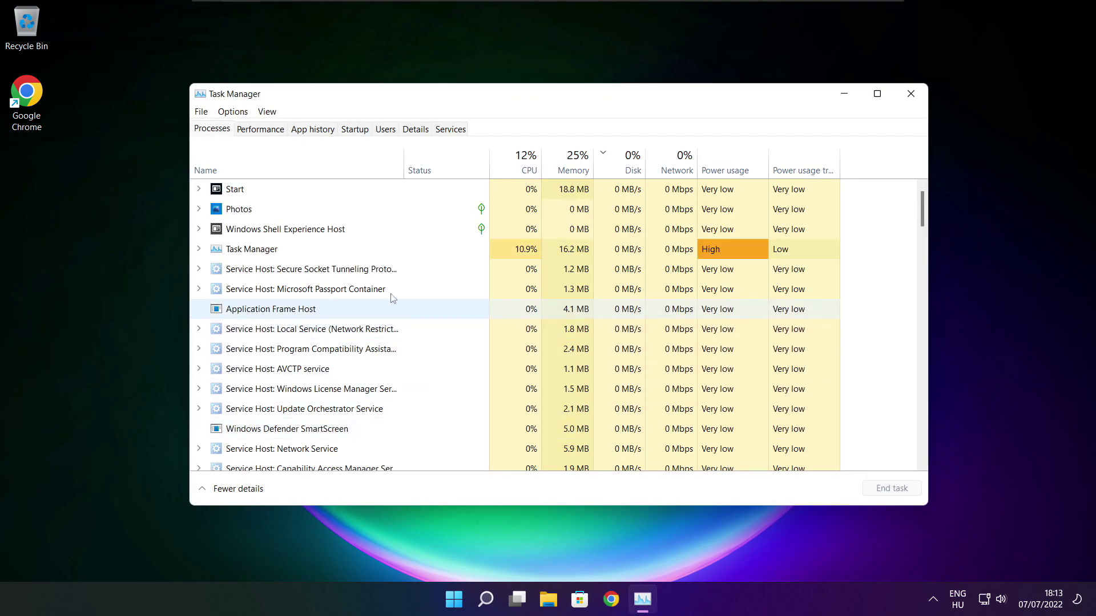
Disable Cortana, Microsoft Edge, Microsoft Teams and Terminal as startup apps, then close Task Manager.
left_click(358, 133)
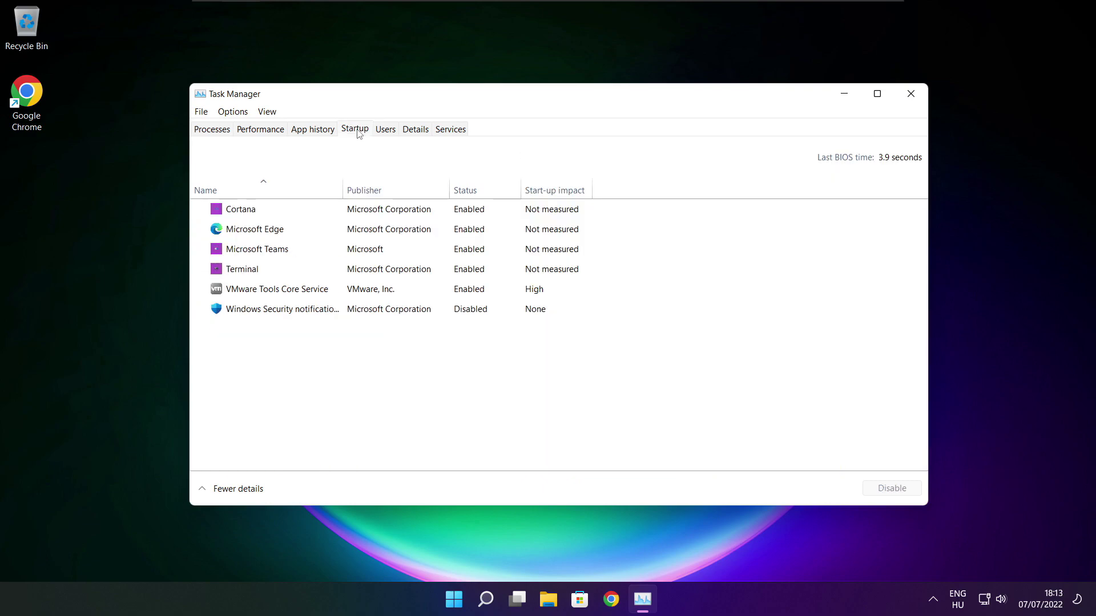
left_click(371, 213)
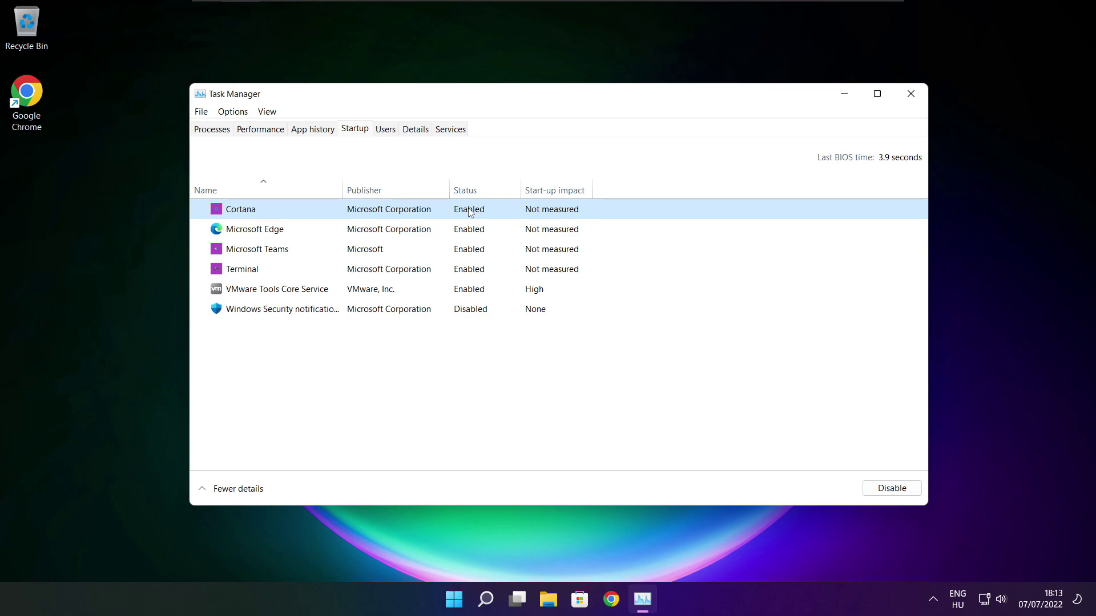
left_click(892, 494)
left_click(342, 234)
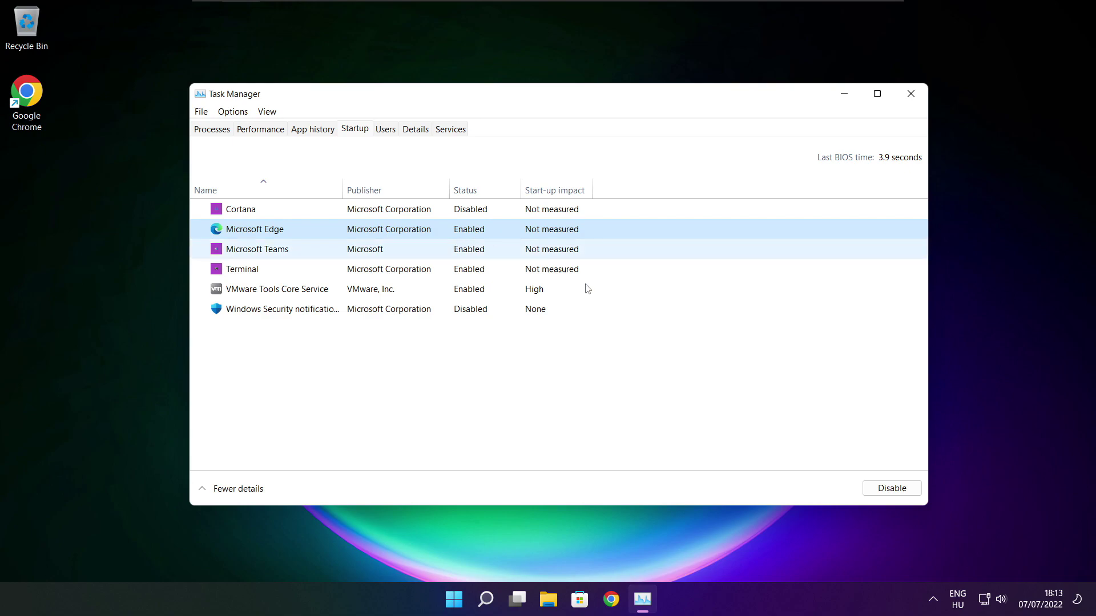
left_click(891, 489)
left_click(336, 255)
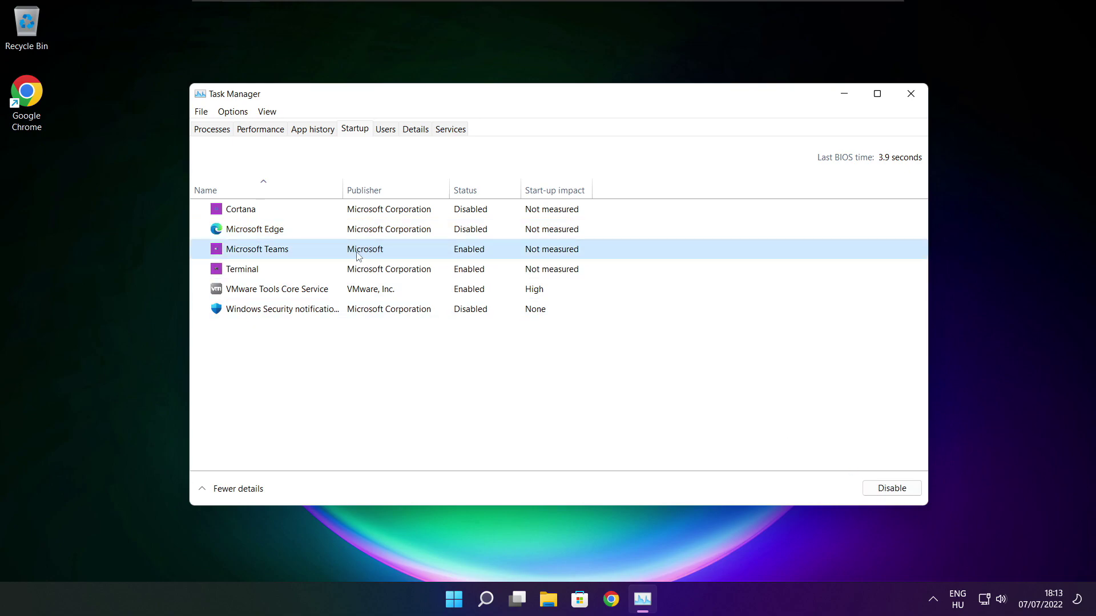
left_click(908, 489)
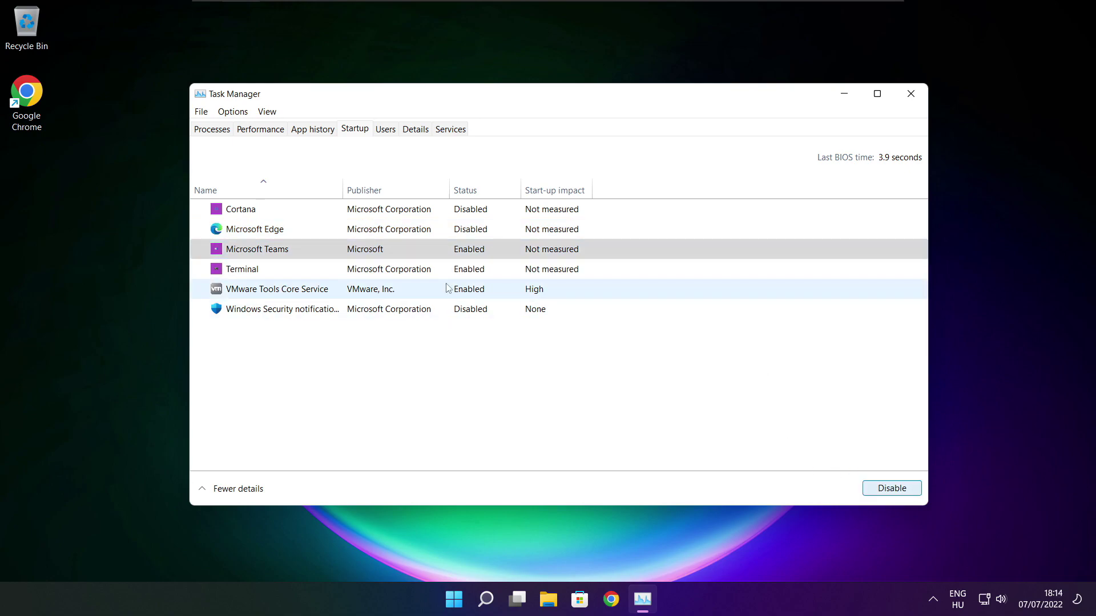
left_click(415, 274)
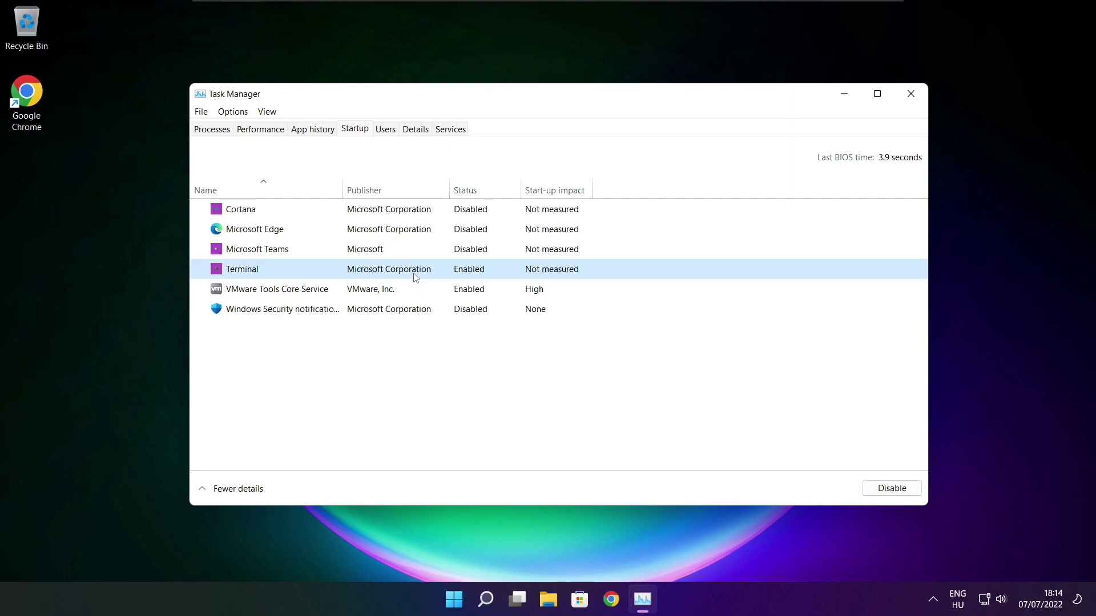
left_click(907, 490)
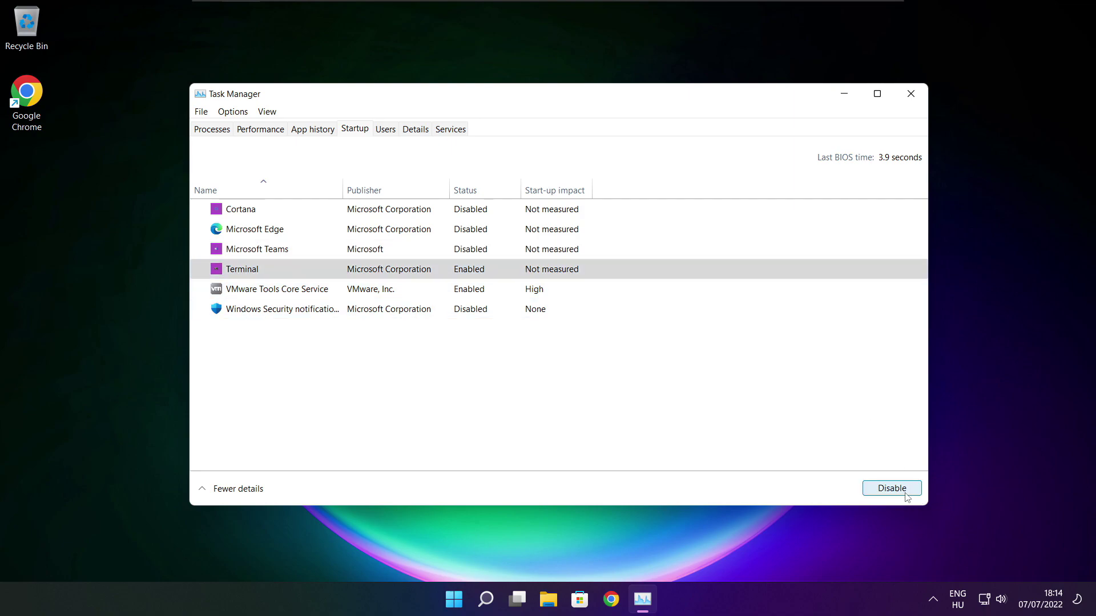
left_click(497, 272)
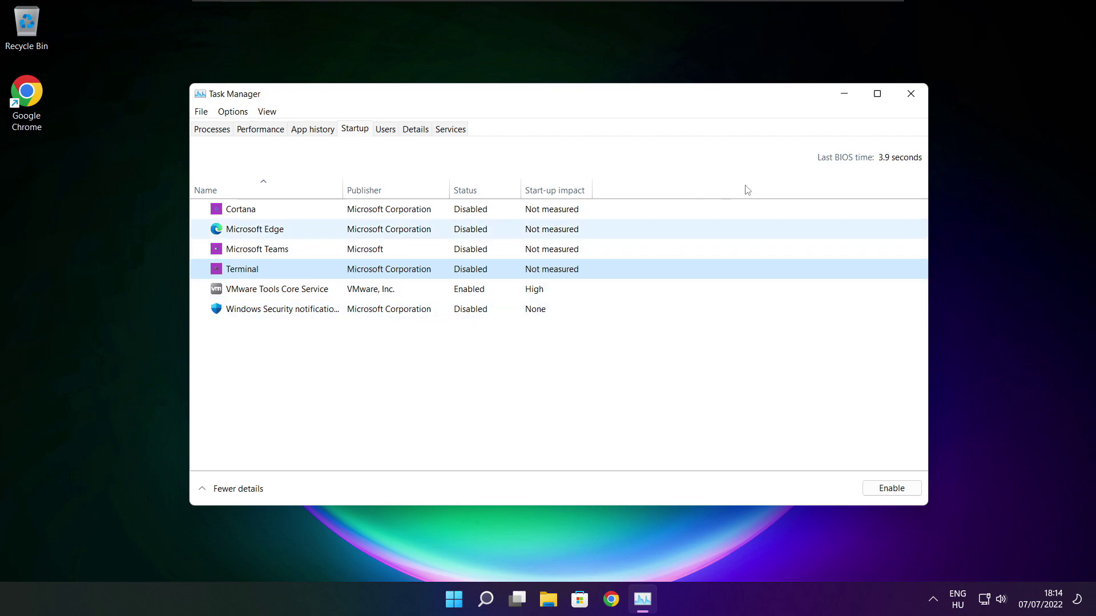
left_click(910, 94)
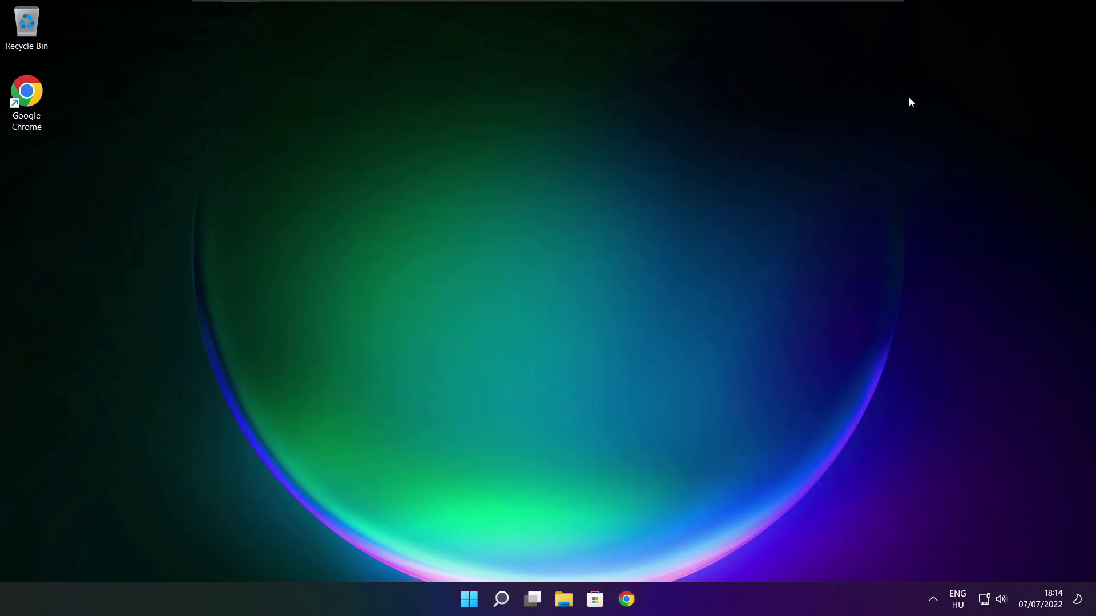
Open Defragment and Optimise Drives via 'optimise' search, then analyse and optimise the C: drive.
right_click(501, 598)
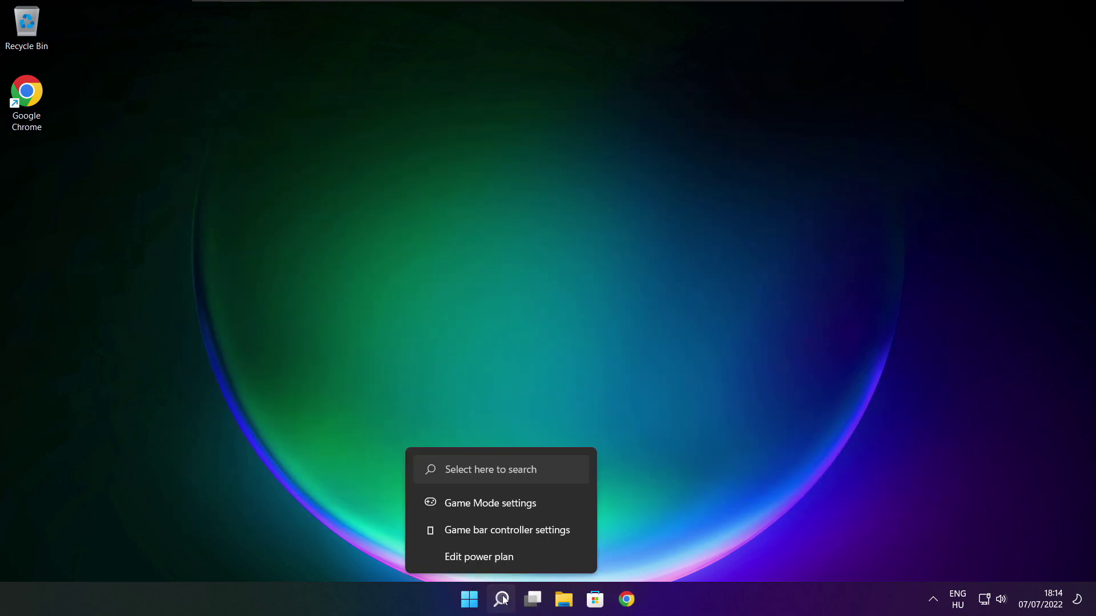
left_click(502, 605)
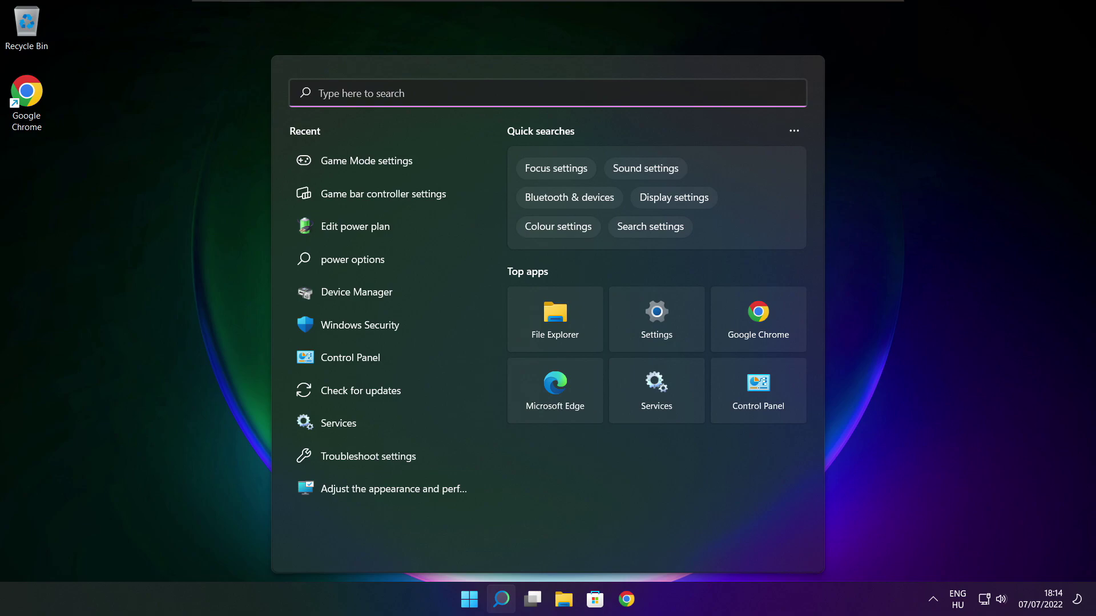
type("opti")
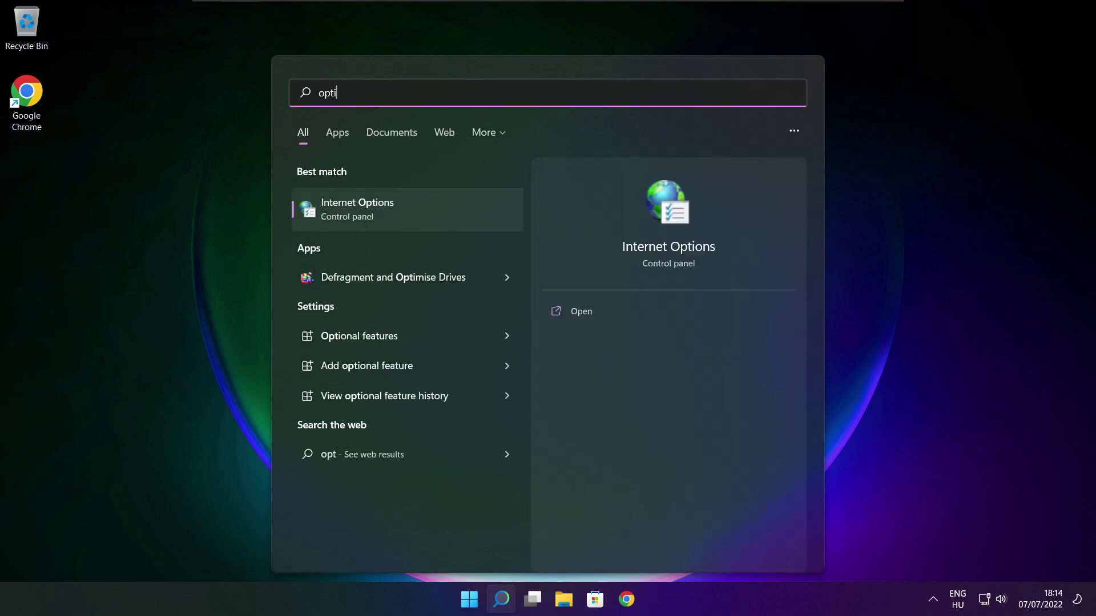
type("mise")
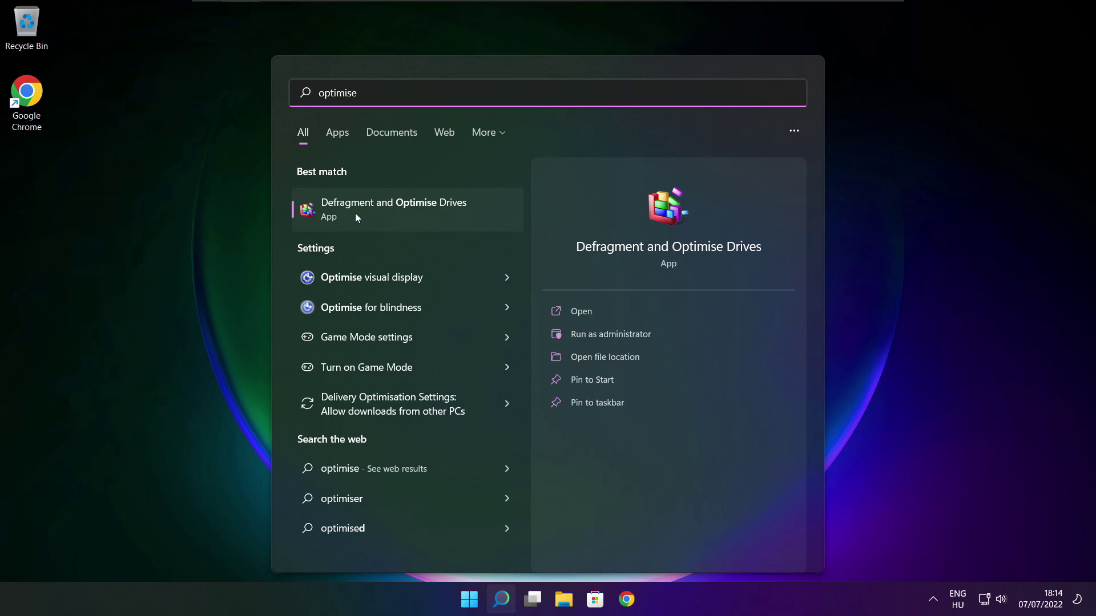
left_click(421, 209)
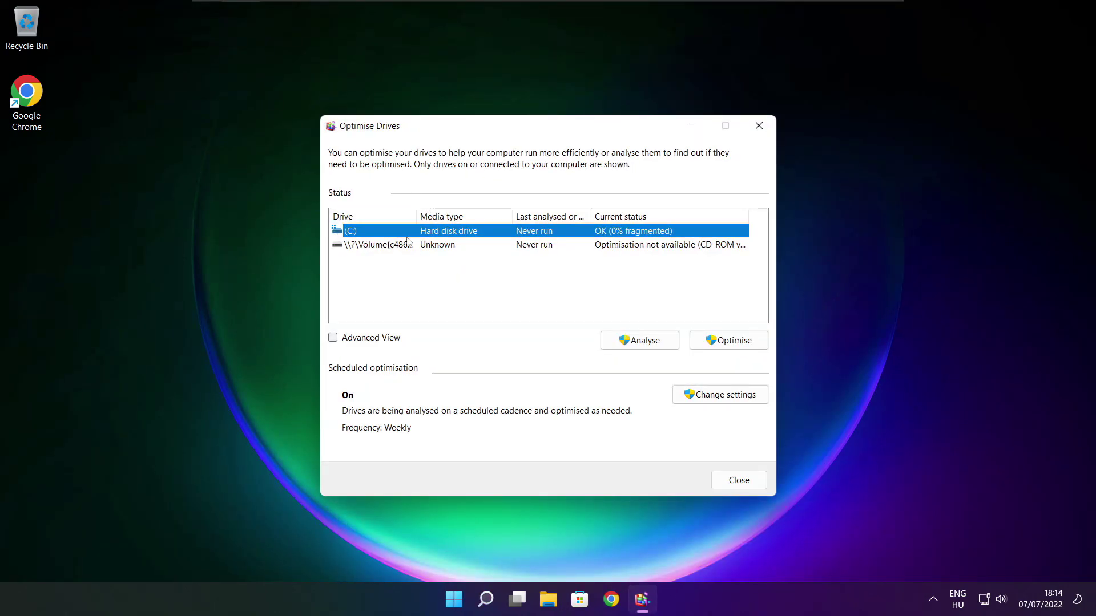
left_click(635, 340)
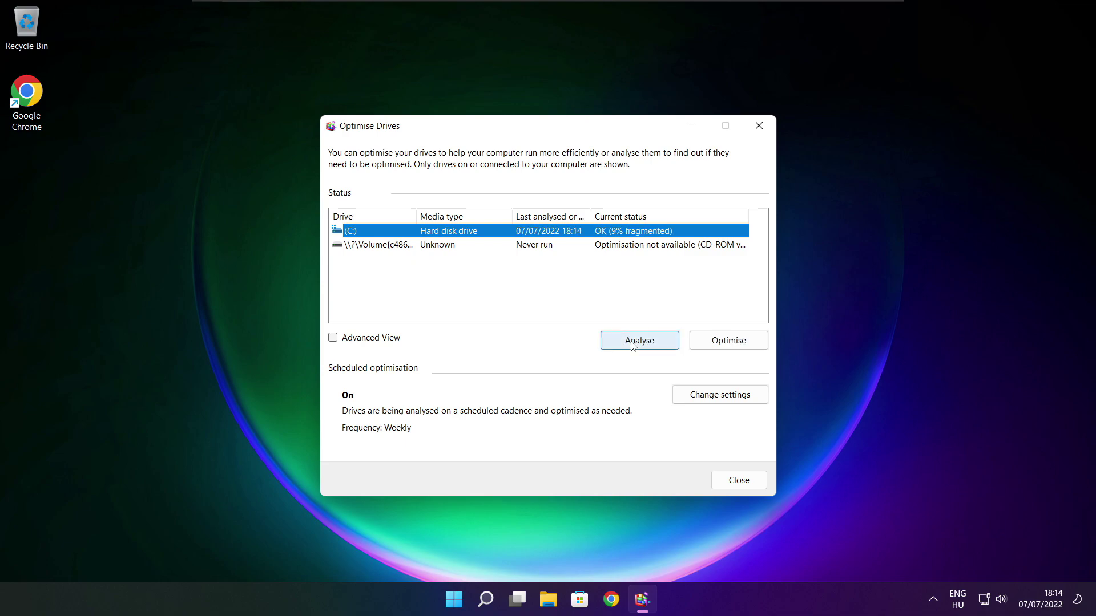
left_click(722, 343)
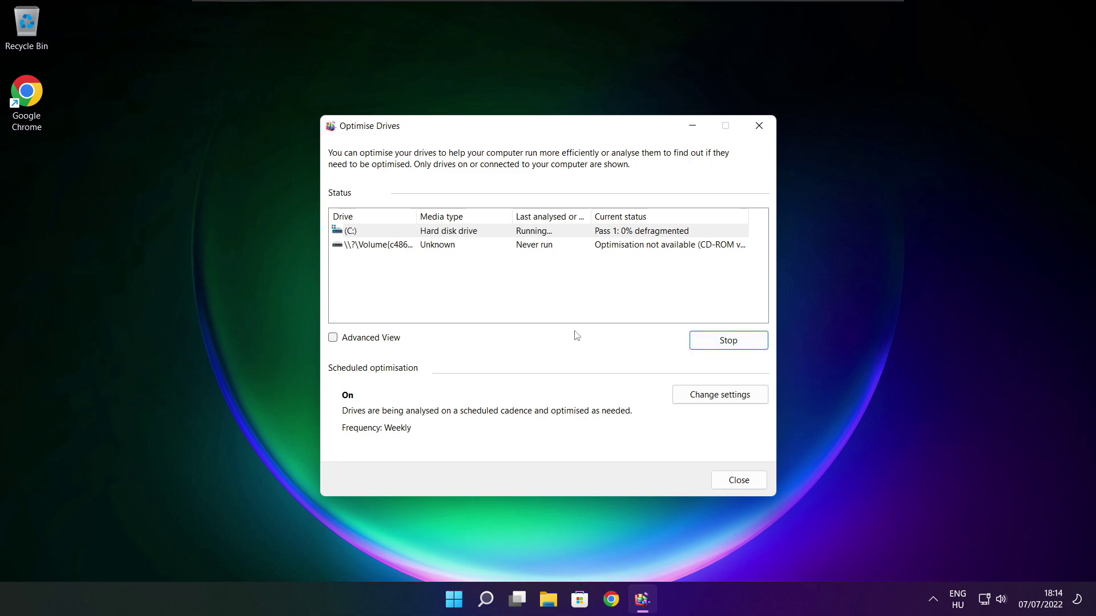
Close the drive optimiser, run Check for updates in Windows Update, then close Settings.
key("alt+F4")
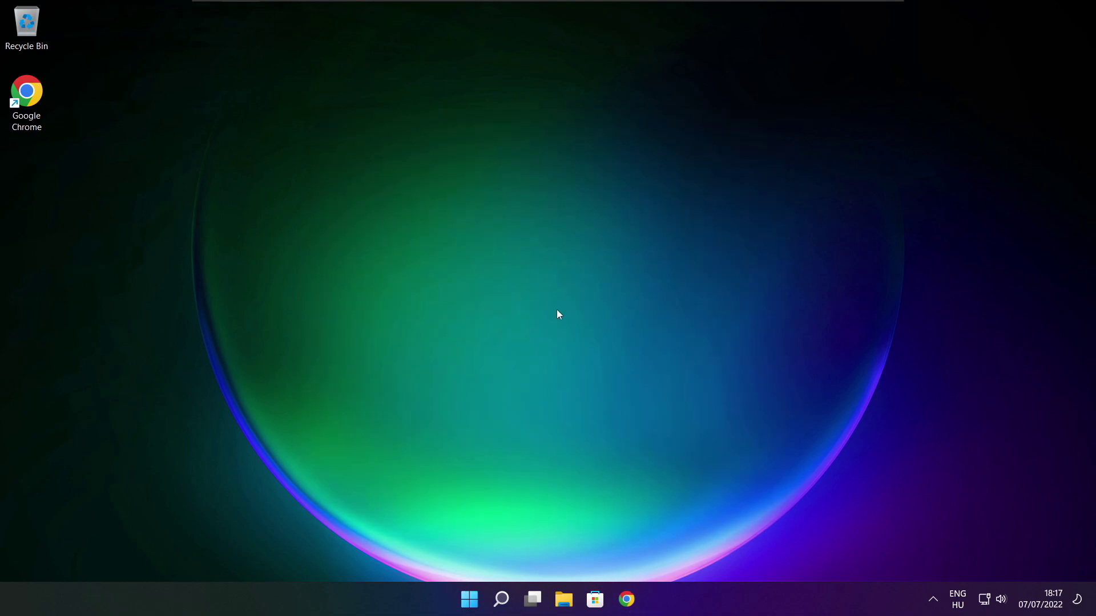
left_click(501, 596)
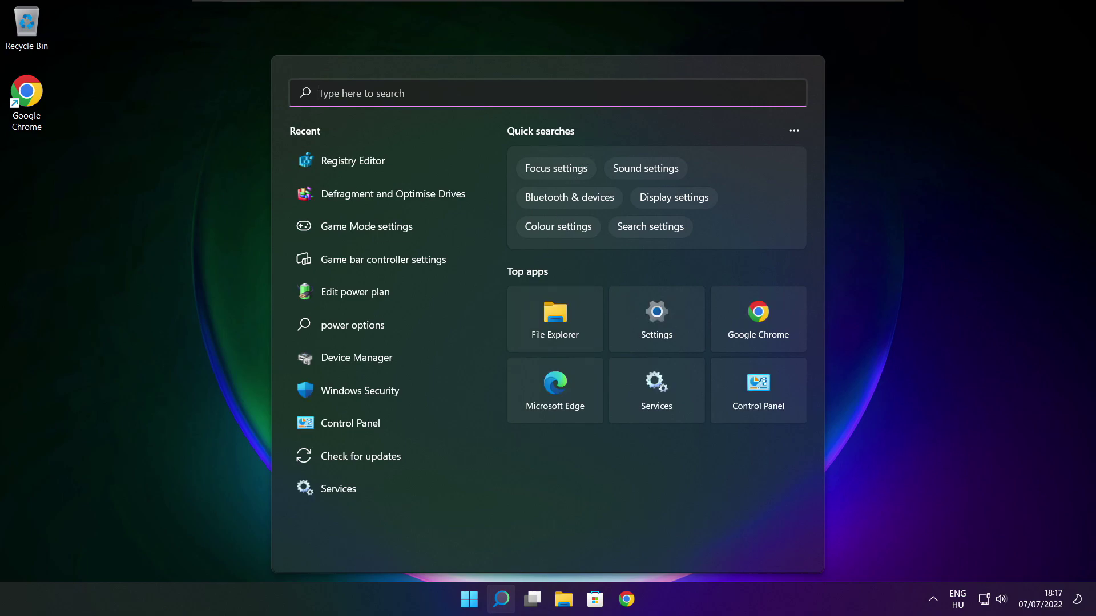
type("updates")
left_click(398, 212)
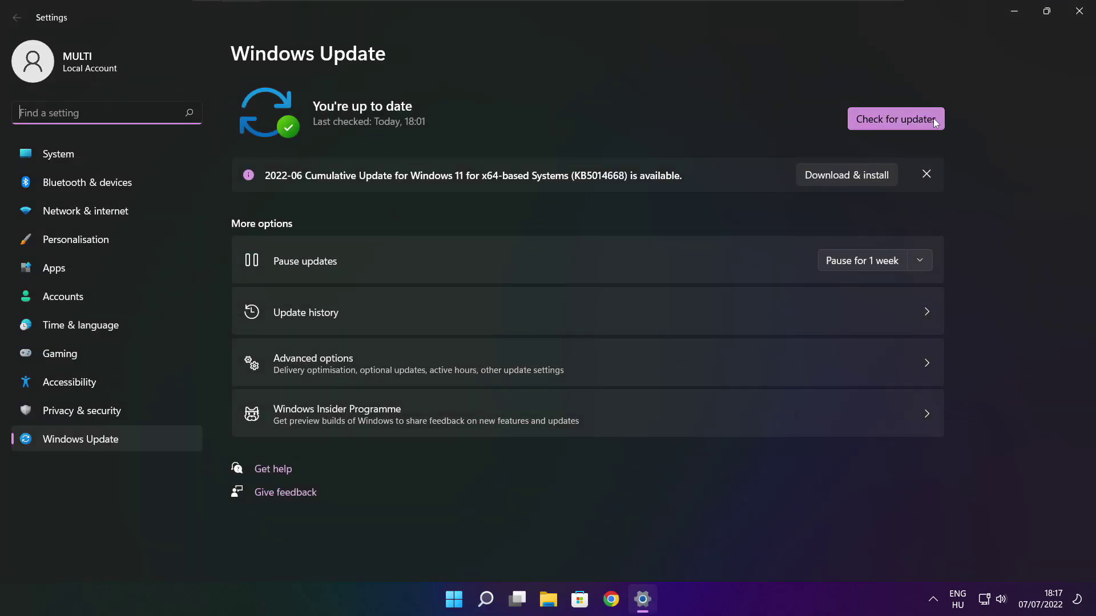
left_click(896, 120)
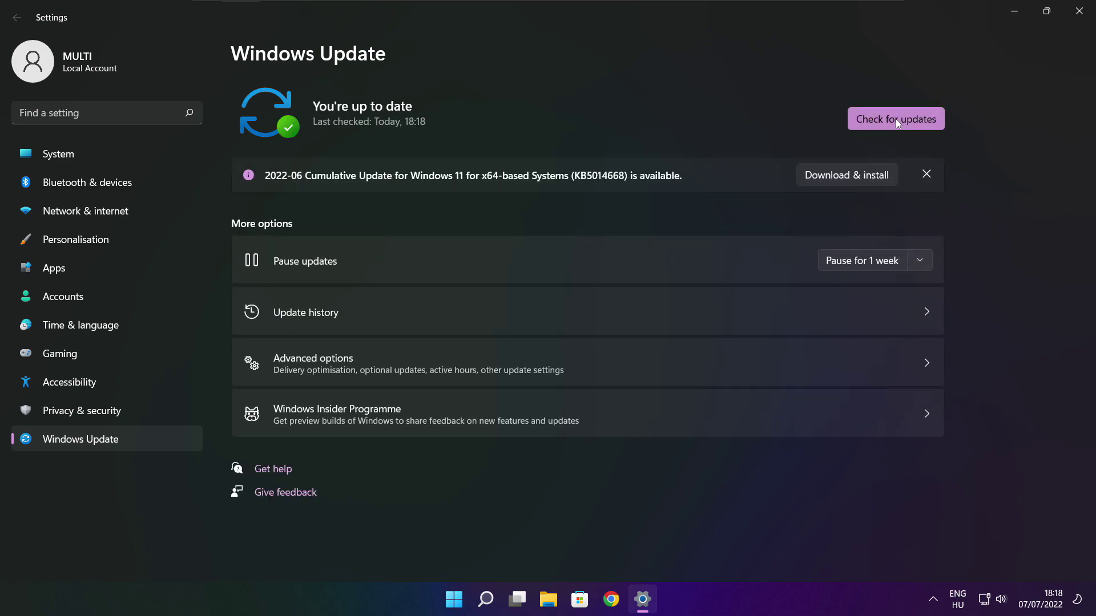
left_click(1078, 17)
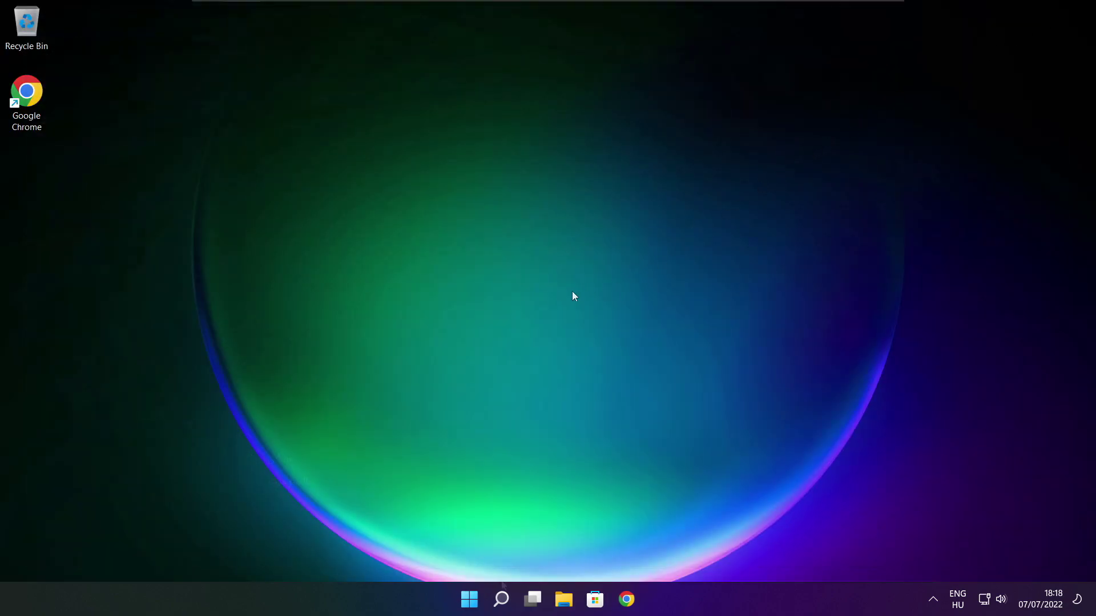
Launch Registry Editor by searching for regedit and centre its window.
left_click(501, 600)
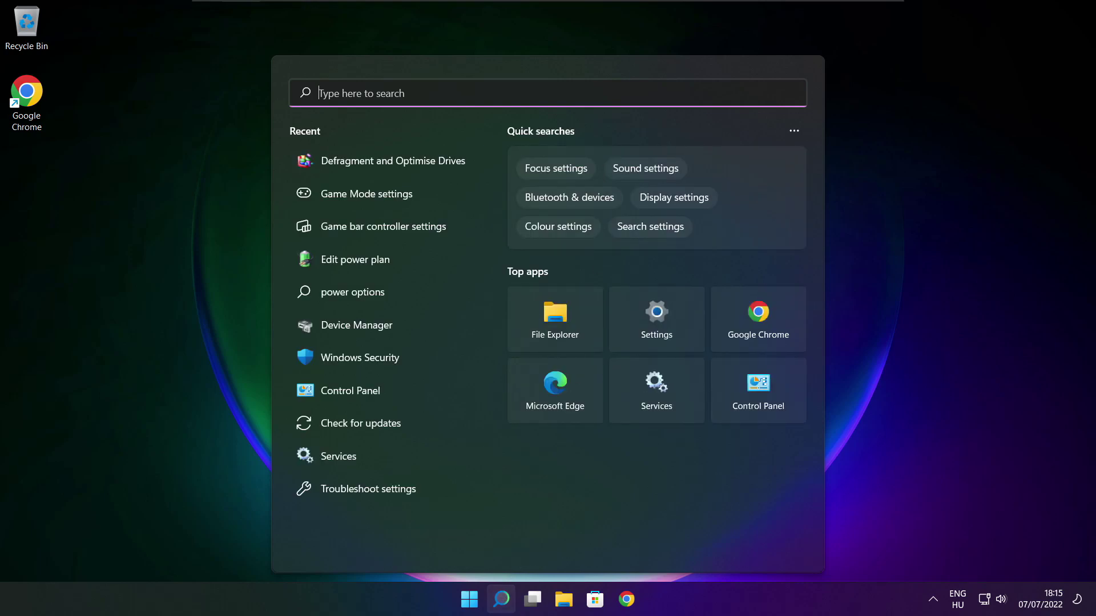
type("regedit")
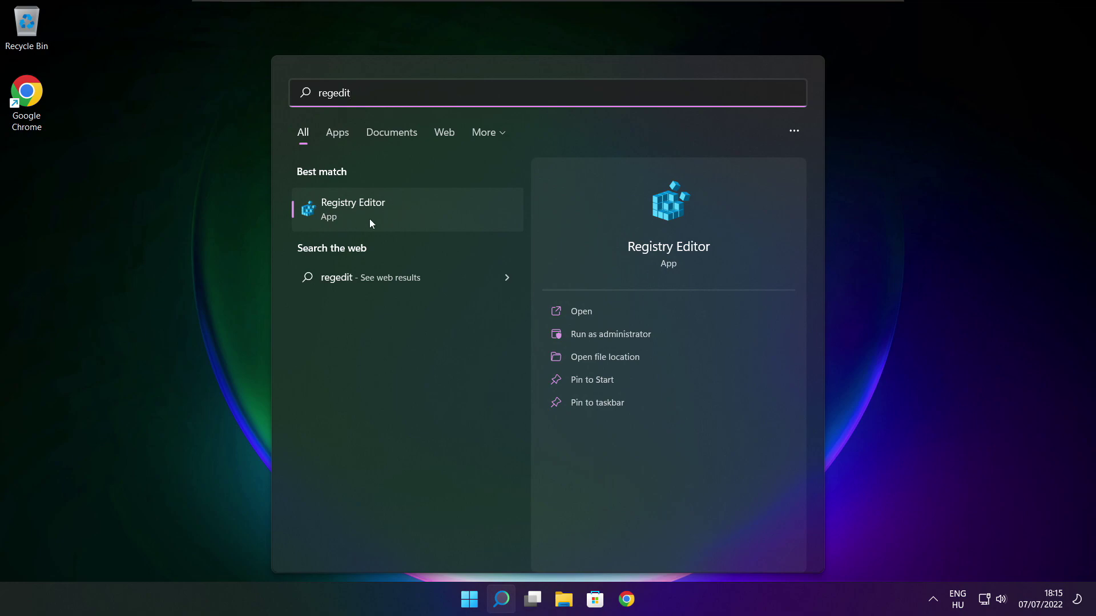
left_click(417, 207)
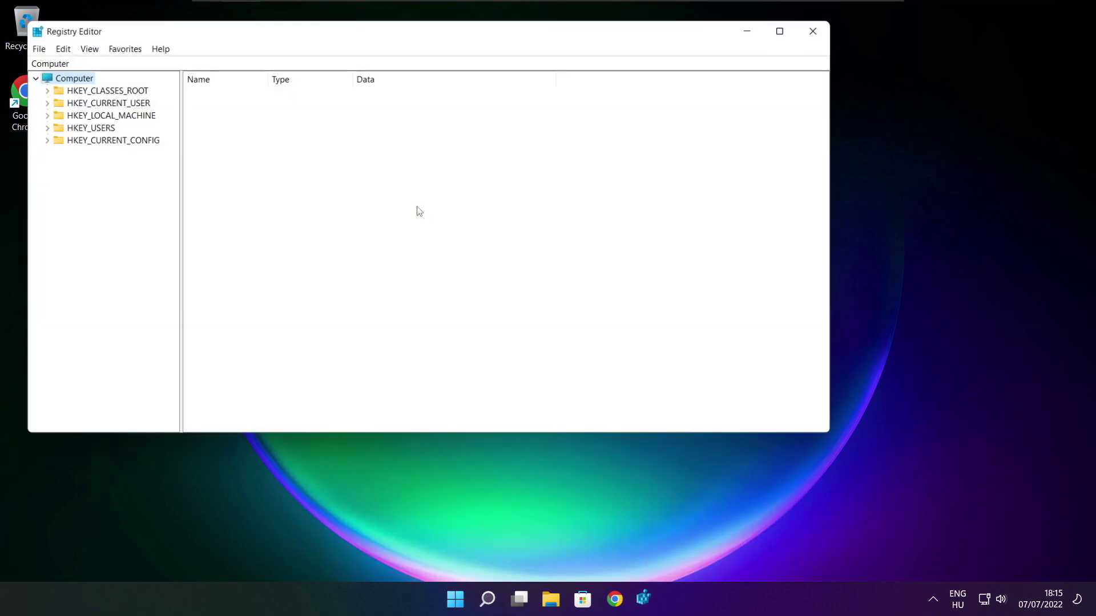
left_click_drag(330, 44, 445, 128)
Browse to HKEY_CURRENT_USER\System\GameConfigStore to show its values.
left_click(190, 186)
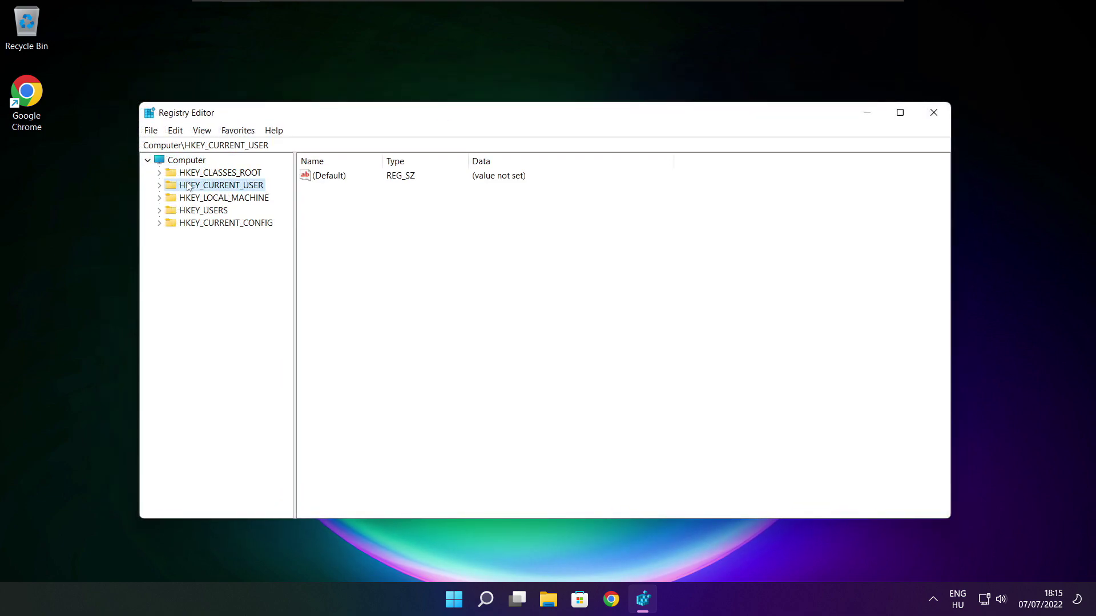
left_click(160, 186)
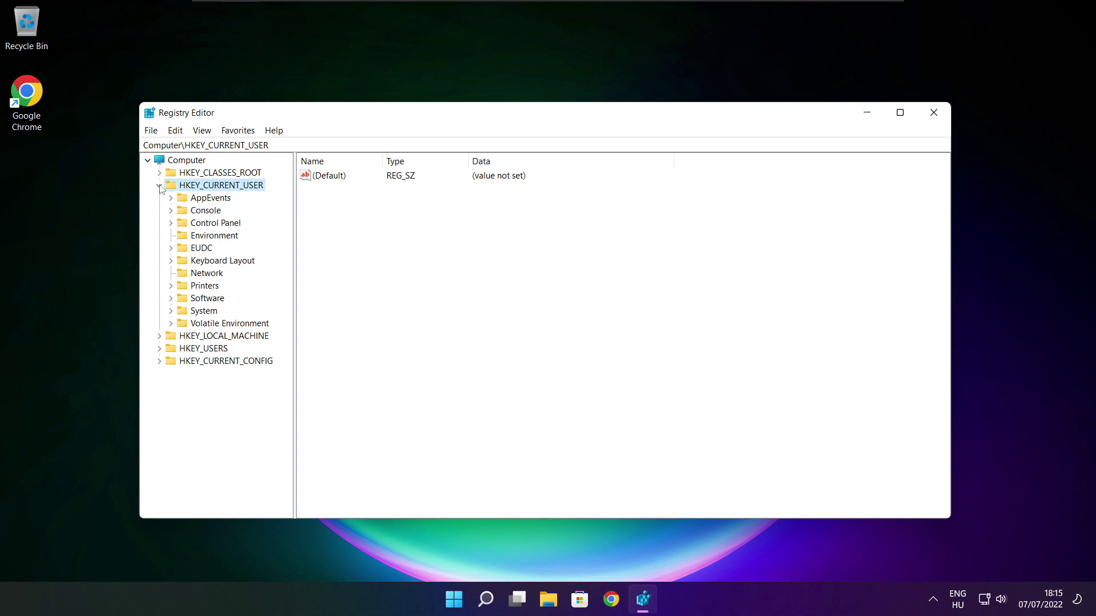
left_click(191, 312)
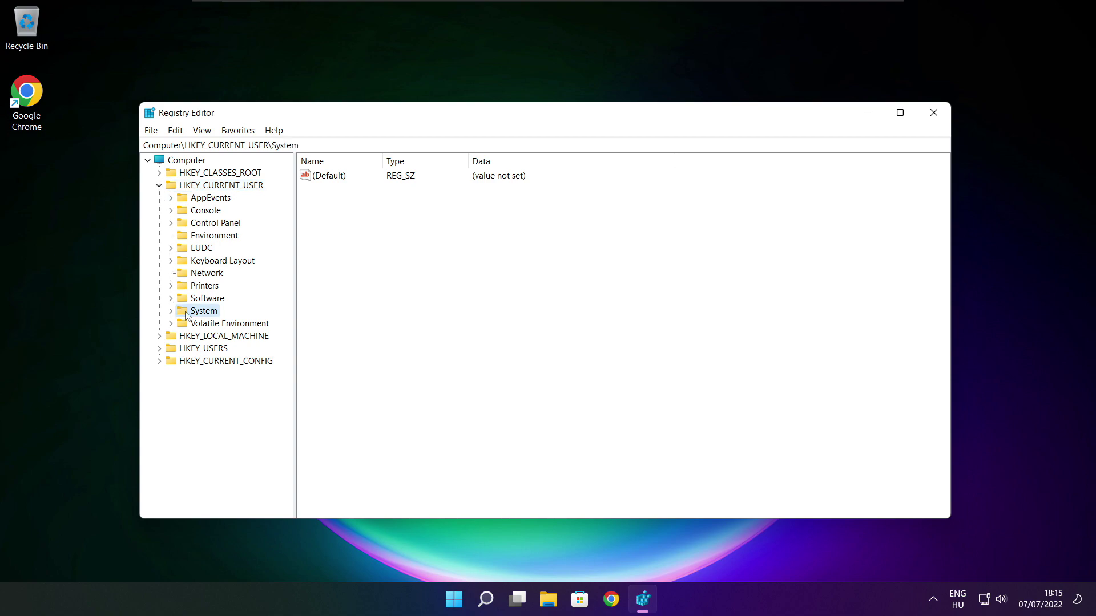
left_click(171, 312)
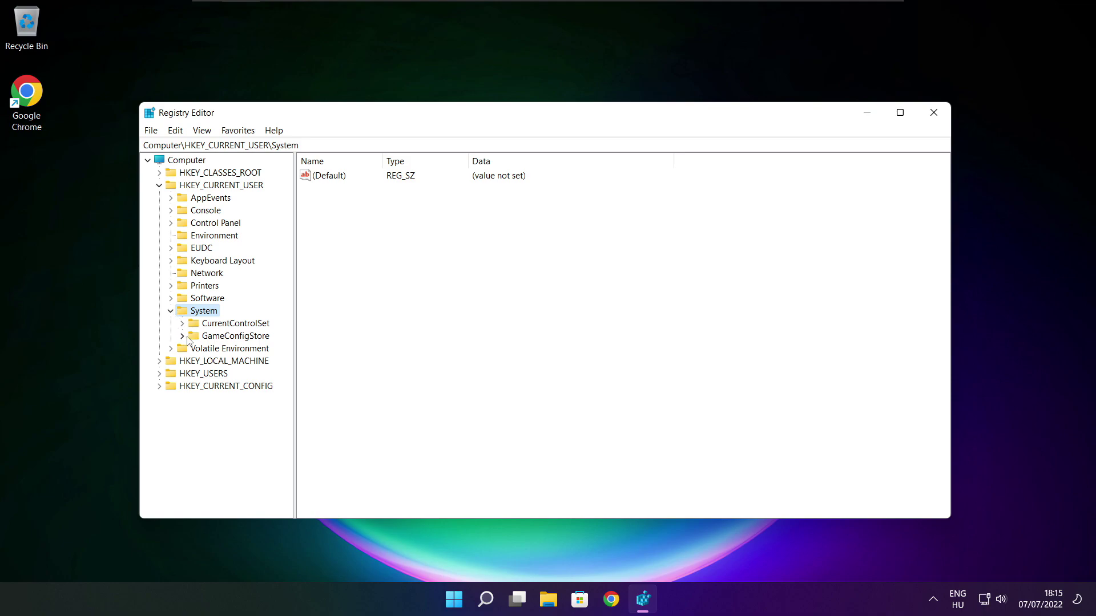
left_click(217, 336)
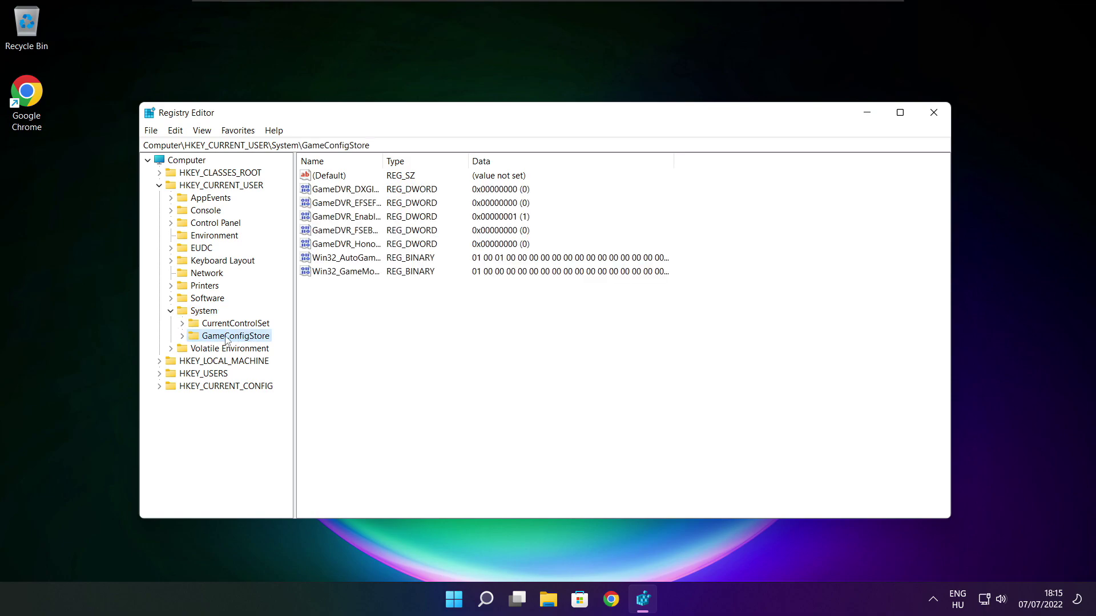
Change GameDVR_Enabled's value data from 1 to 0 and save it.
left_click_drag(384, 161, 479, 161)
left_click(340, 219)
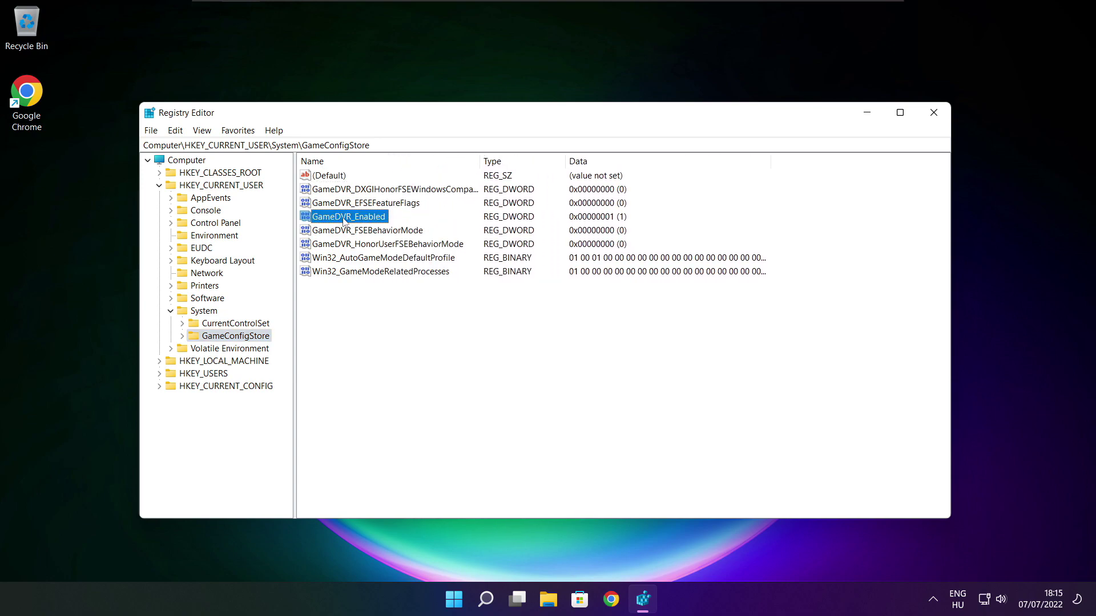
double_click(346, 218)
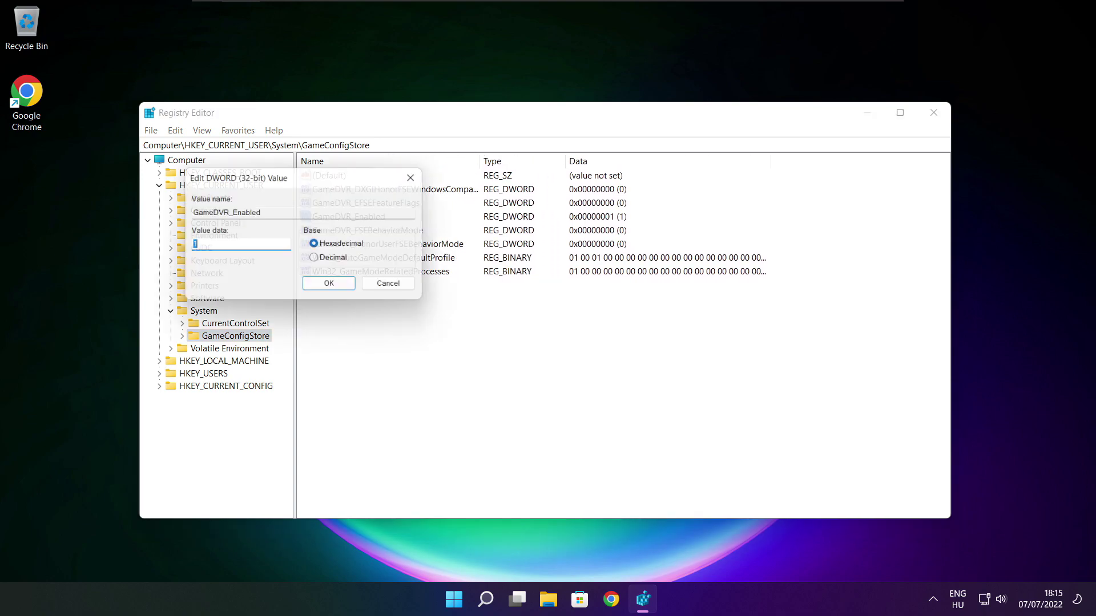
left_click_drag(323, 182, 576, 224)
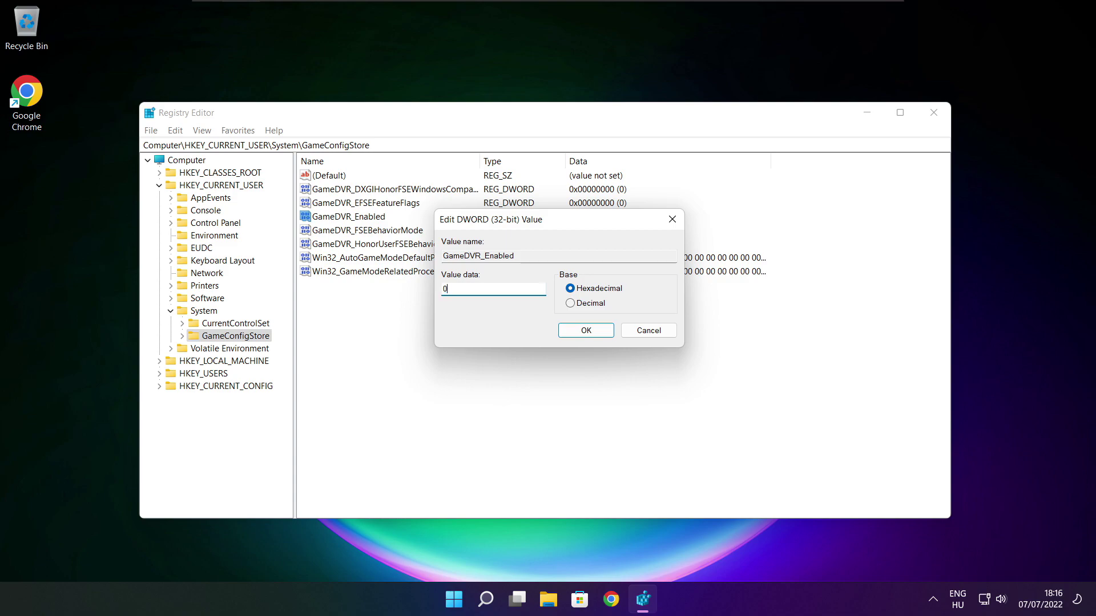
left_click(588, 333)
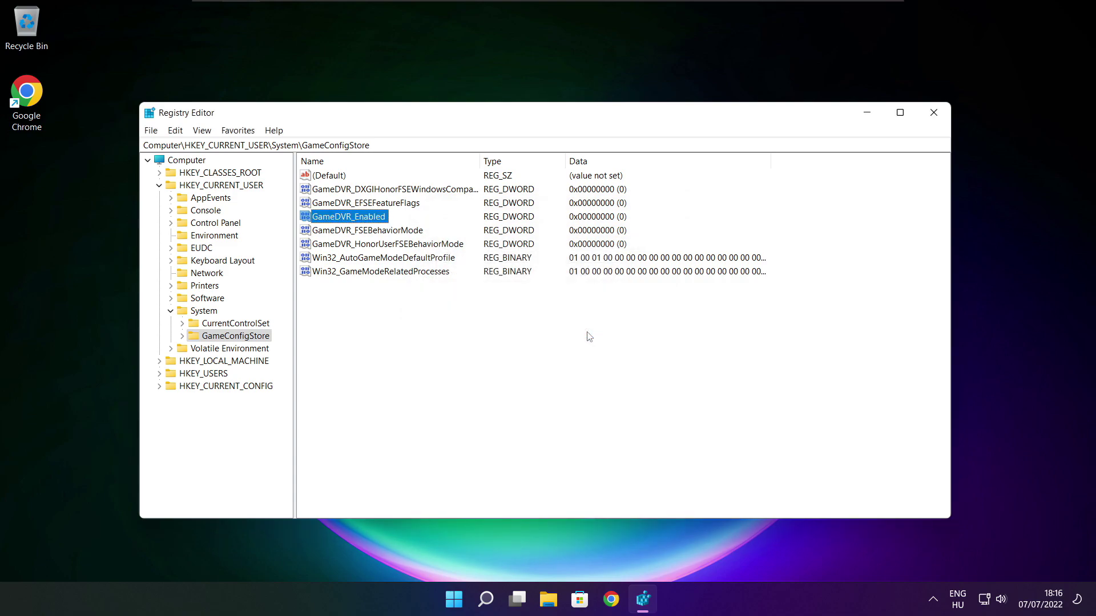
Collapse HKEY_CURRENT_USER and expand HKEY_LOCAL_MACHINE\SOFTWARE\Microsoft.
left_click(159, 186)
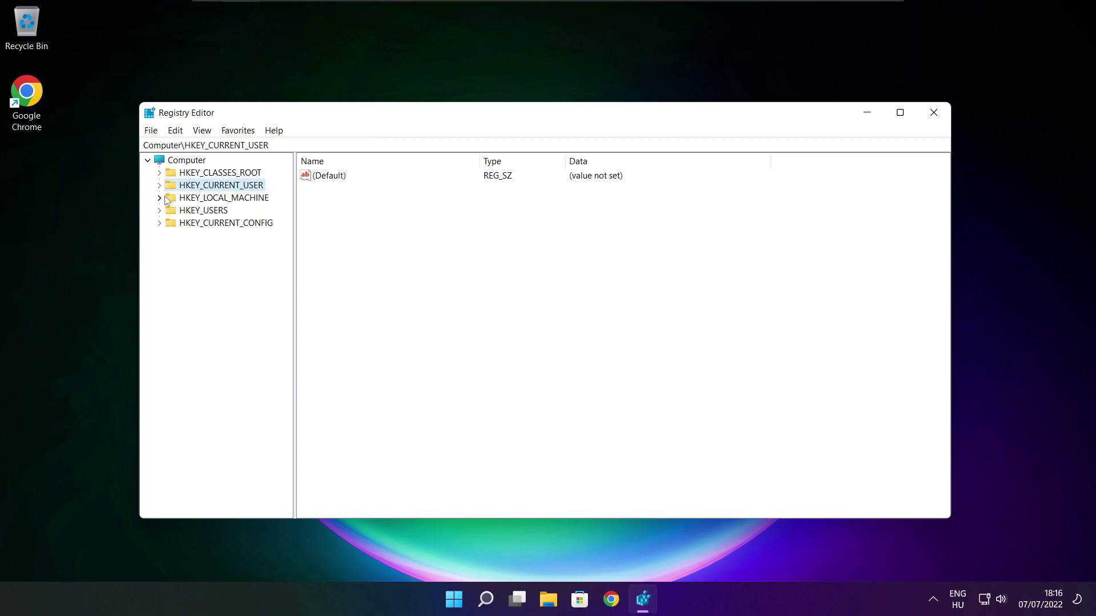
left_click(171, 198)
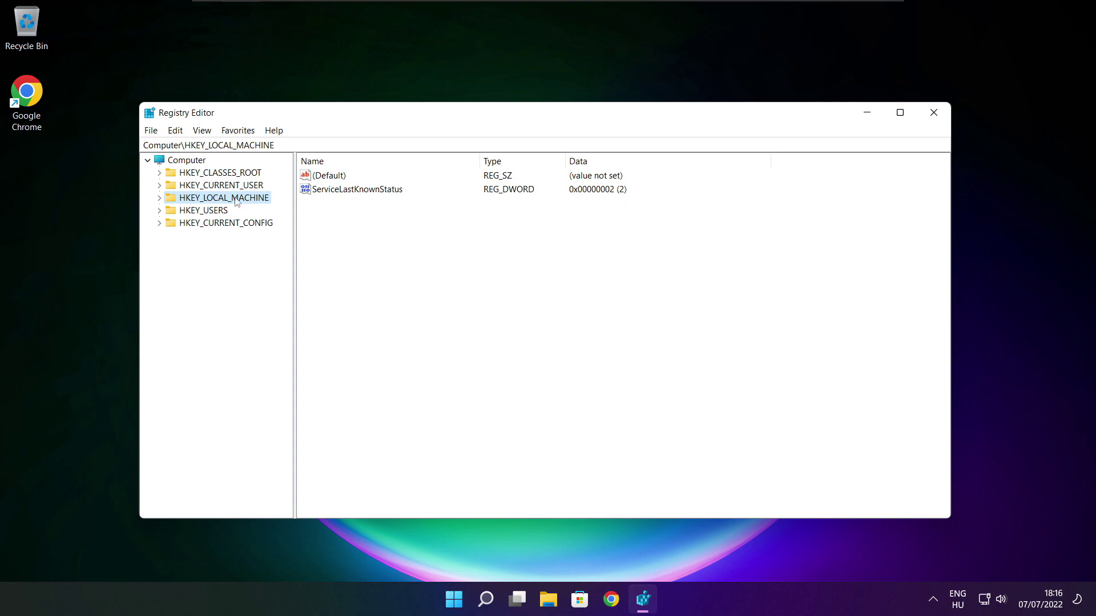
left_click(160, 198)
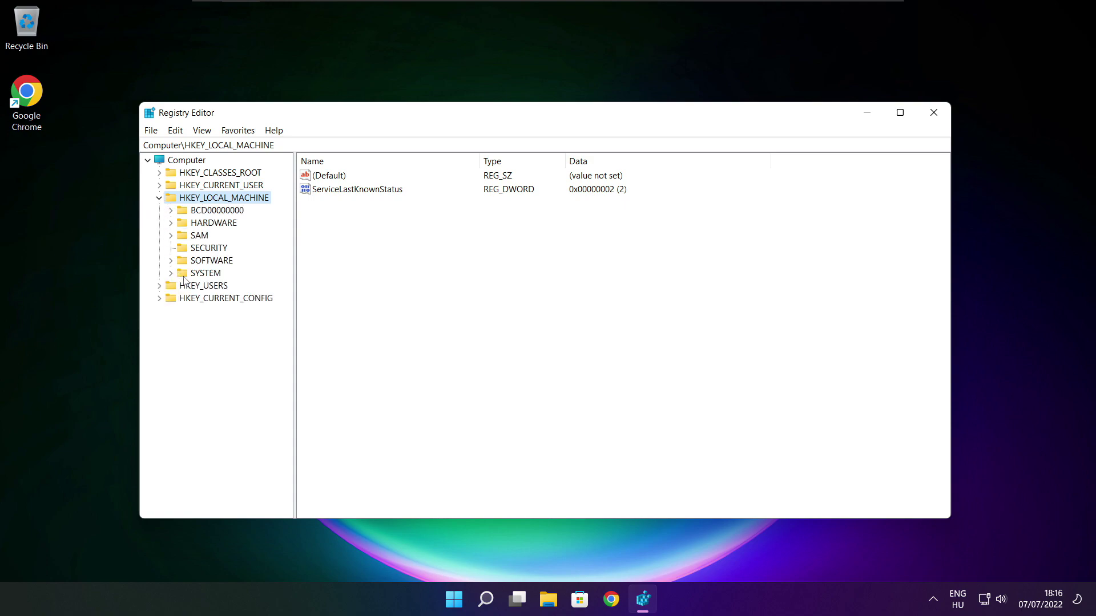
left_click(199, 263)
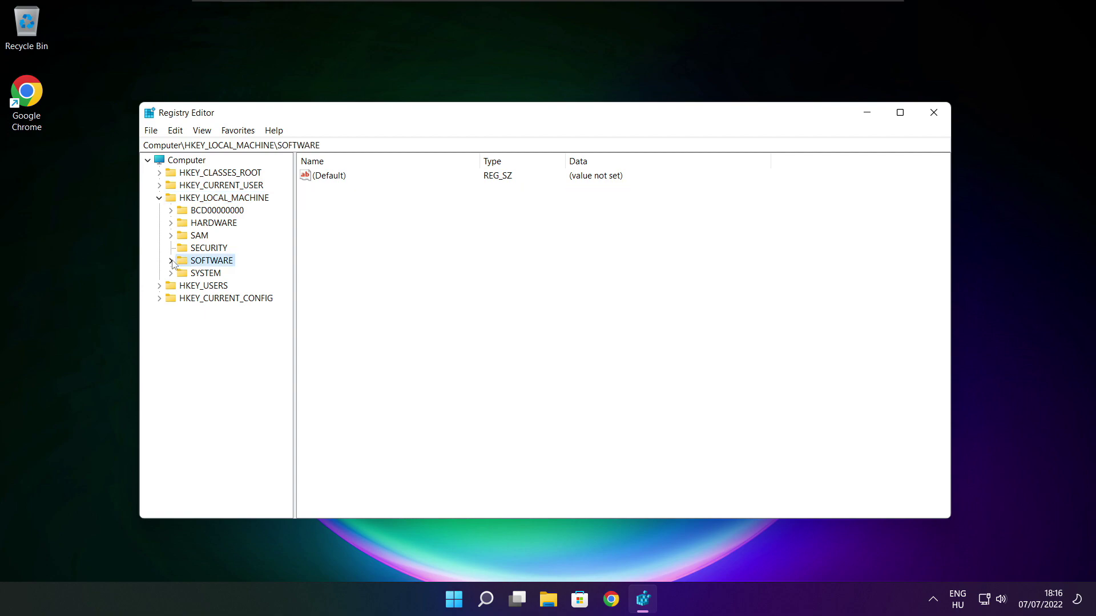
left_click(171, 261)
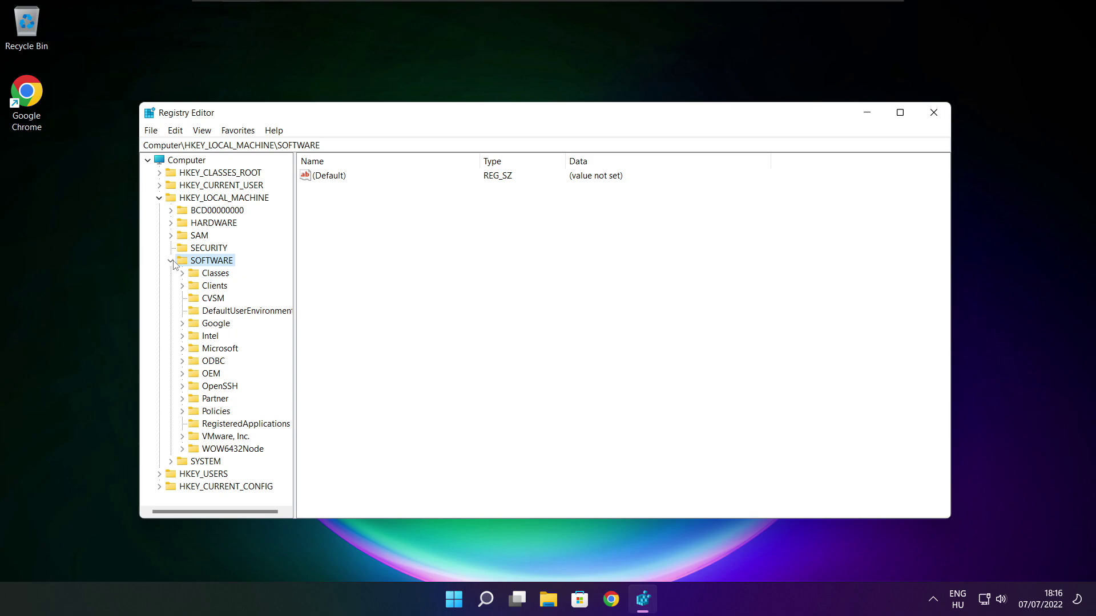
left_click(204, 351)
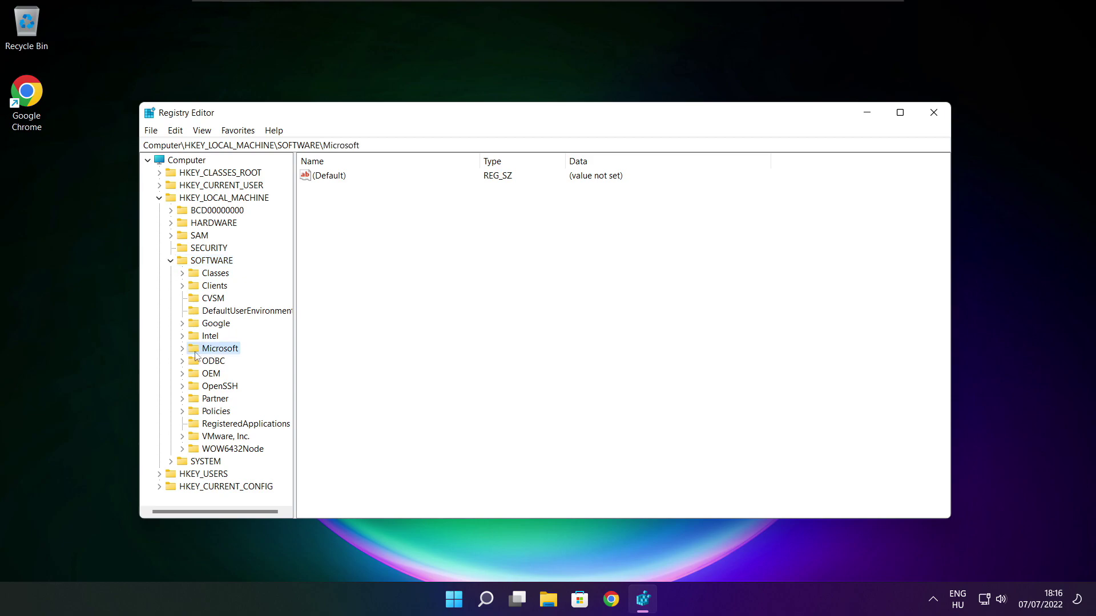
left_click(182, 350)
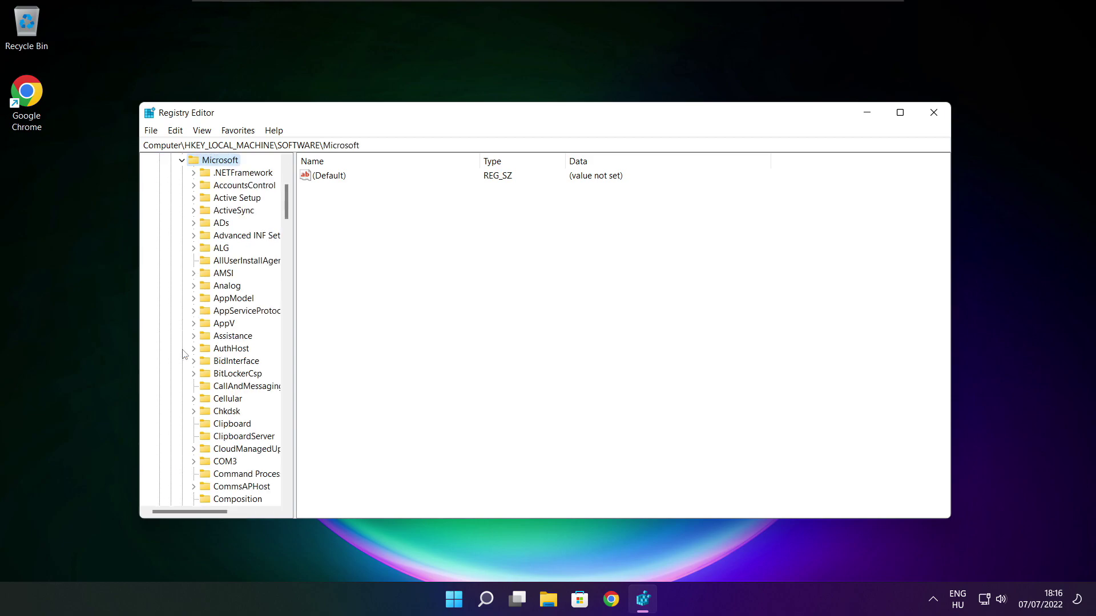
scroll(224, 341, "down", 1)
scroll(224, 341, "down", 5)
scroll(225, 341, "down", 9)
scroll(224, 342, "down", 6)
scroll(224, 341, "down", 4)
scroll(224, 341, "down", 6)
scroll(224, 342, "down", 5)
scroll(224, 341, "down", 6)
scroll(225, 341, "down", 1)
scroll(224, 341, "up", 1)
Expand Microsoft\PolicyManager\default in the registry key tree.
left_click(217, 327)
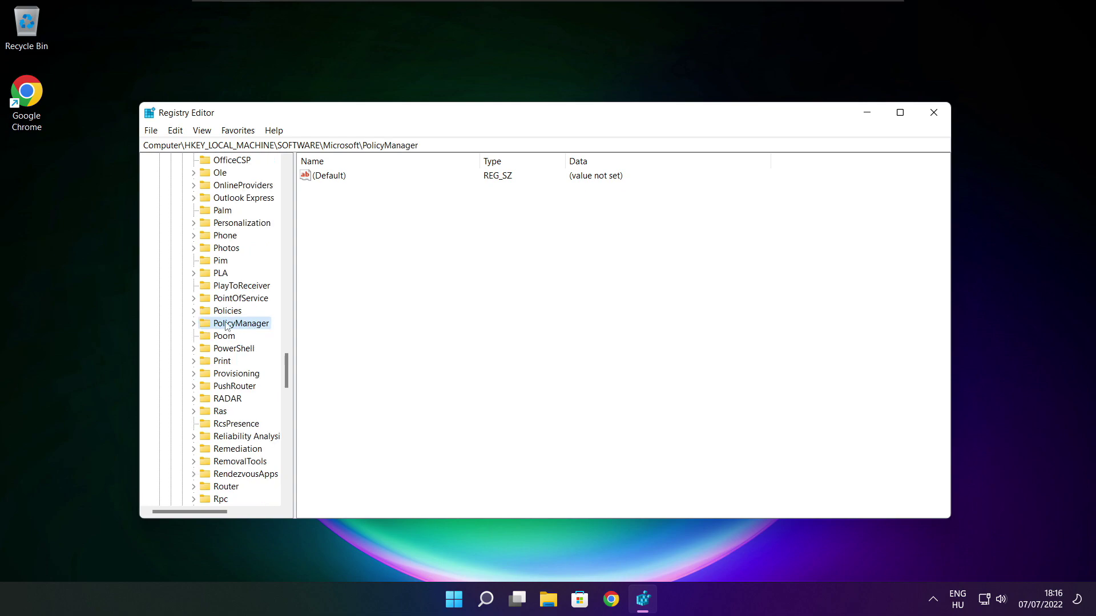
left_click(193, 324)
left_click(238, 350)
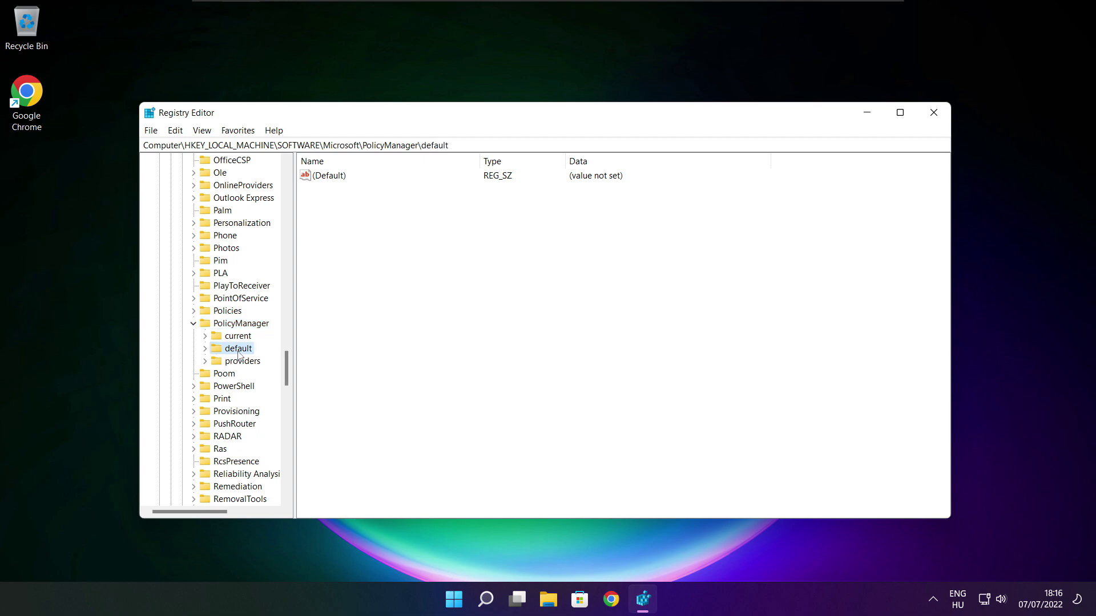
left_click(205, 349)
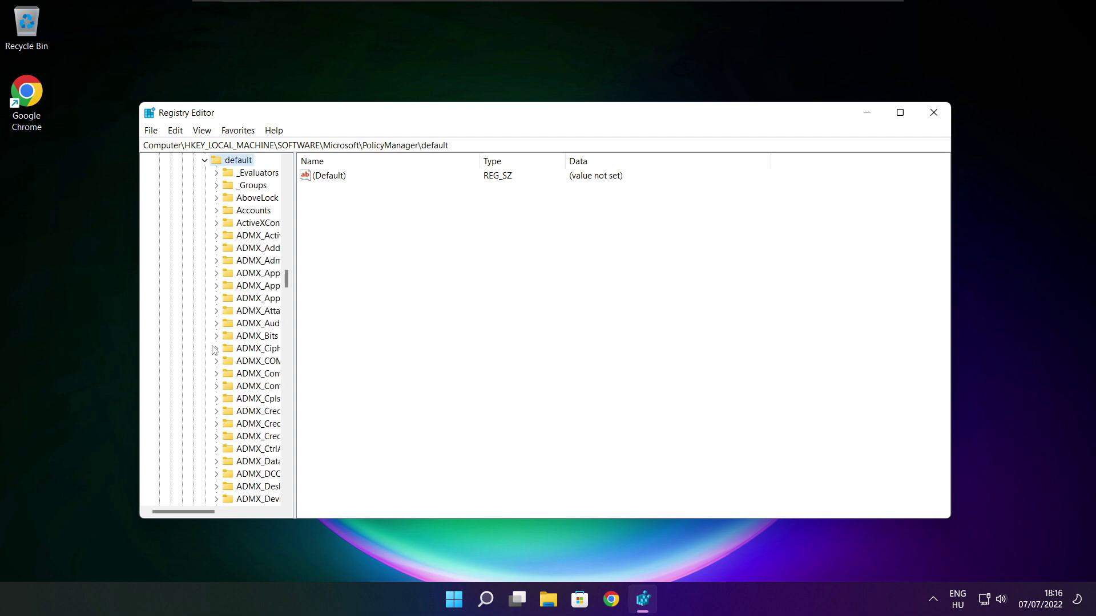
scroll(253, 253, "down", 1)
scroll(253, 253, "down", 7)
scroll(253, 253, "down", 13)
scroll(253, 253, "down", 7)
scroll(252, 252, "down", 8)
scroll(252, 253, "down", 9)
scroll(253, 251, "down", 3)
left_click_drag(294, 247, 362, 247)
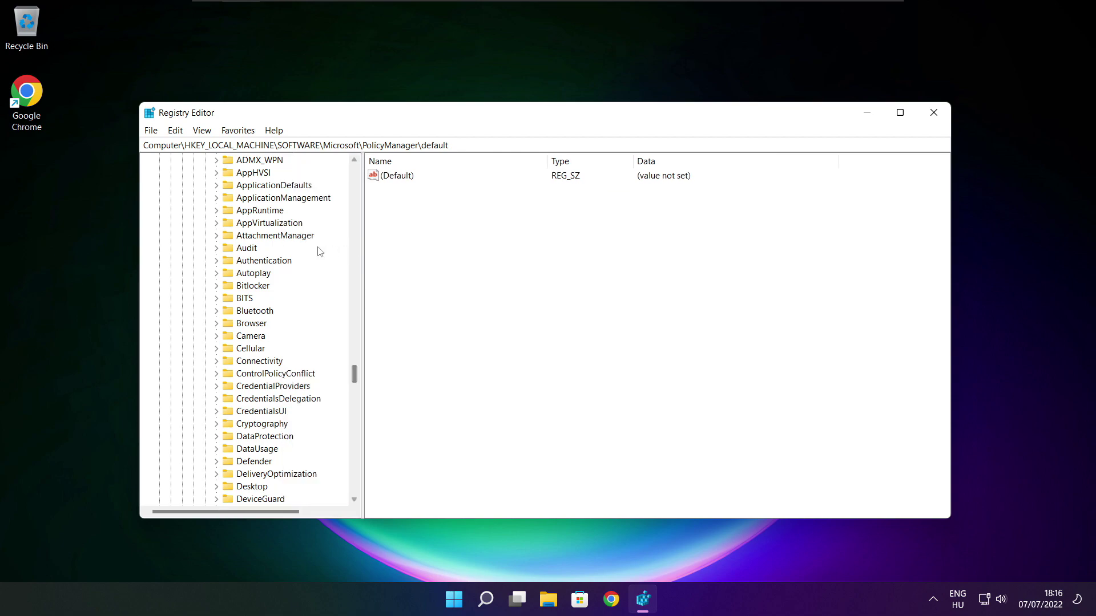
scroll(308, 246, "up", 1)
Open the 'value' entry of ApplicationManagement\AllowGameDVR for editing with data 0.
left_click(280, 235)
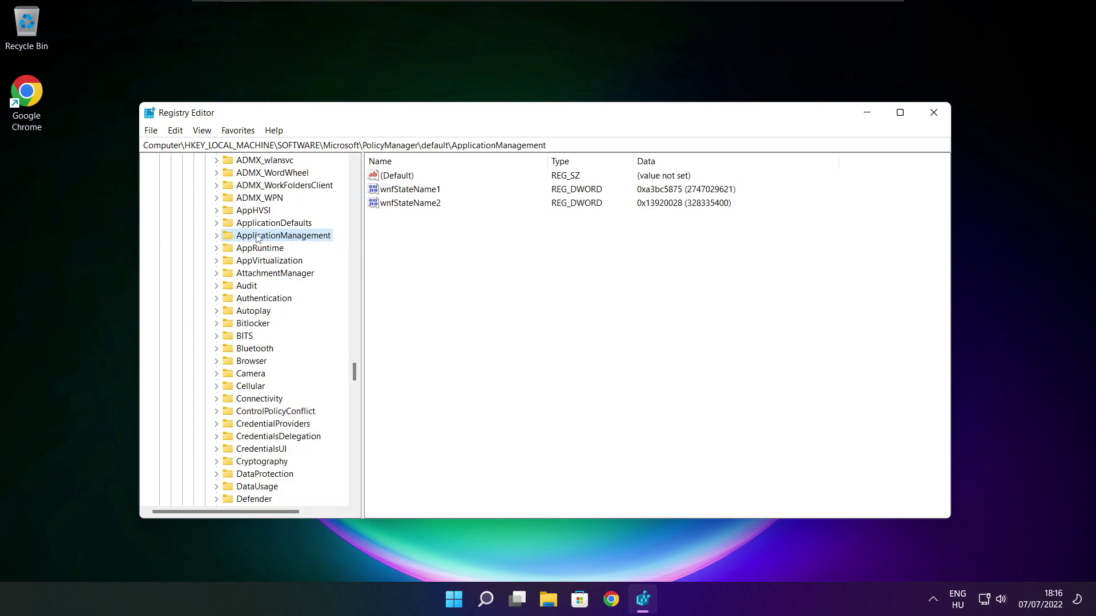
left_click(216, 236)
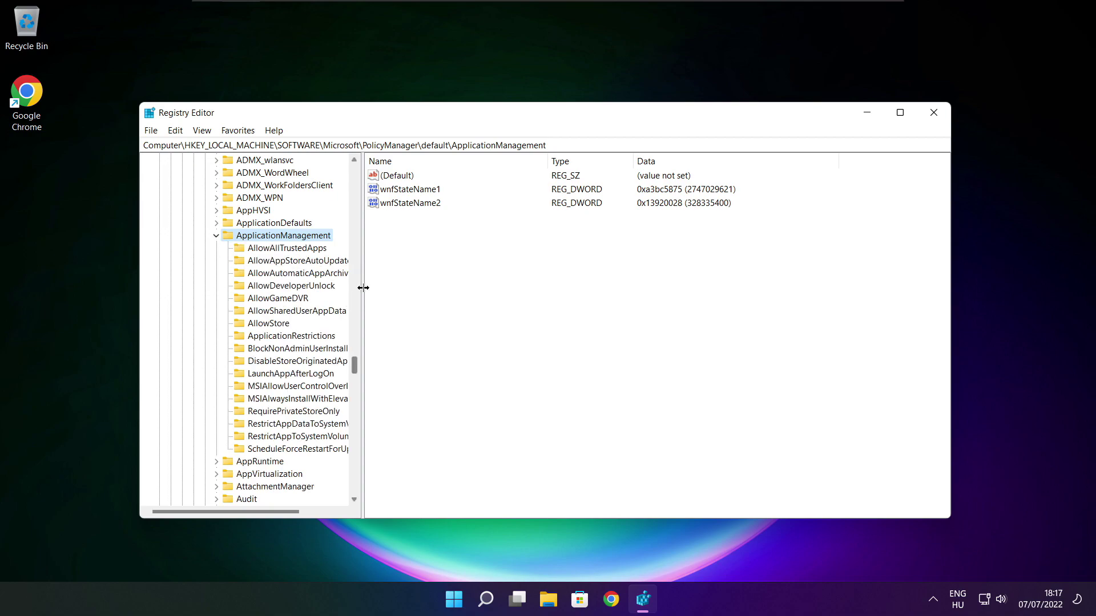
left_click_drag(362, 287, 373, 287)
left_click(277, 300)
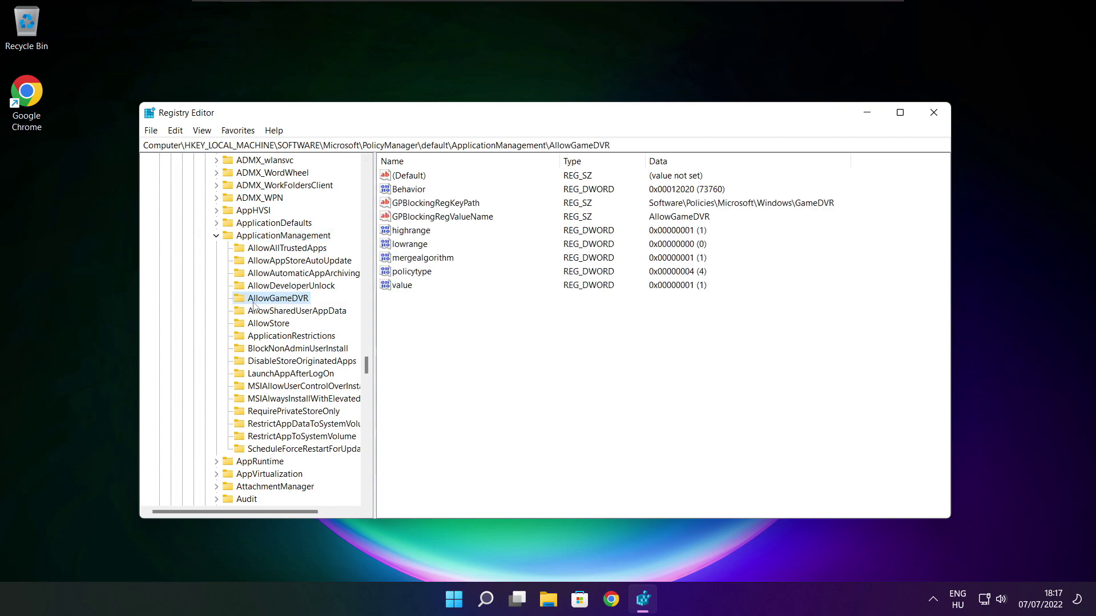
left_click(402, 288)
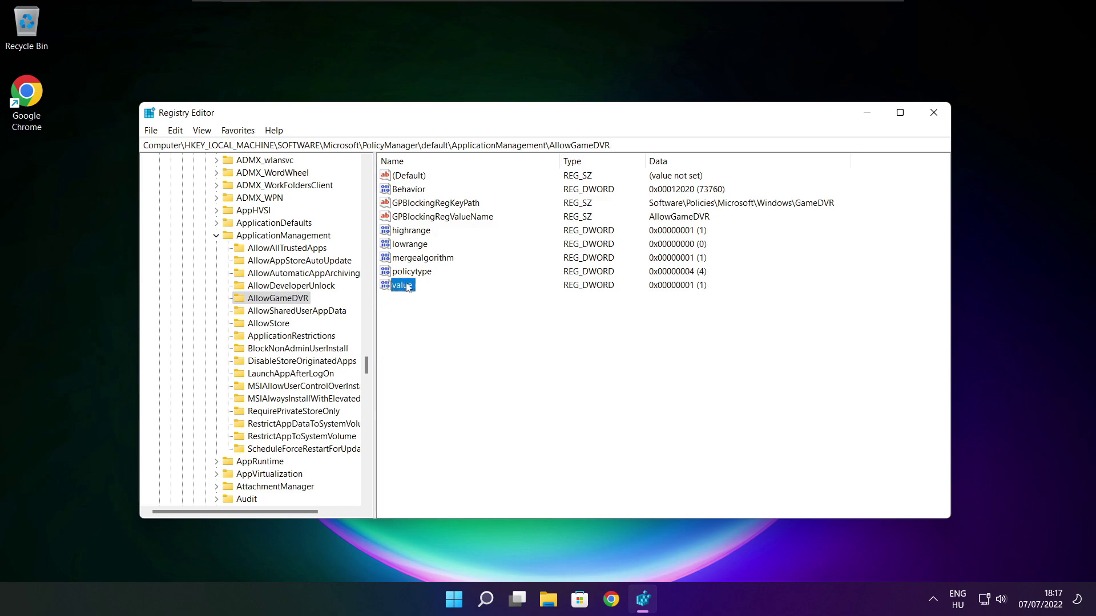
double_click(408, 287)
left_click_drag(309, 196, 556, 228)
type("0")
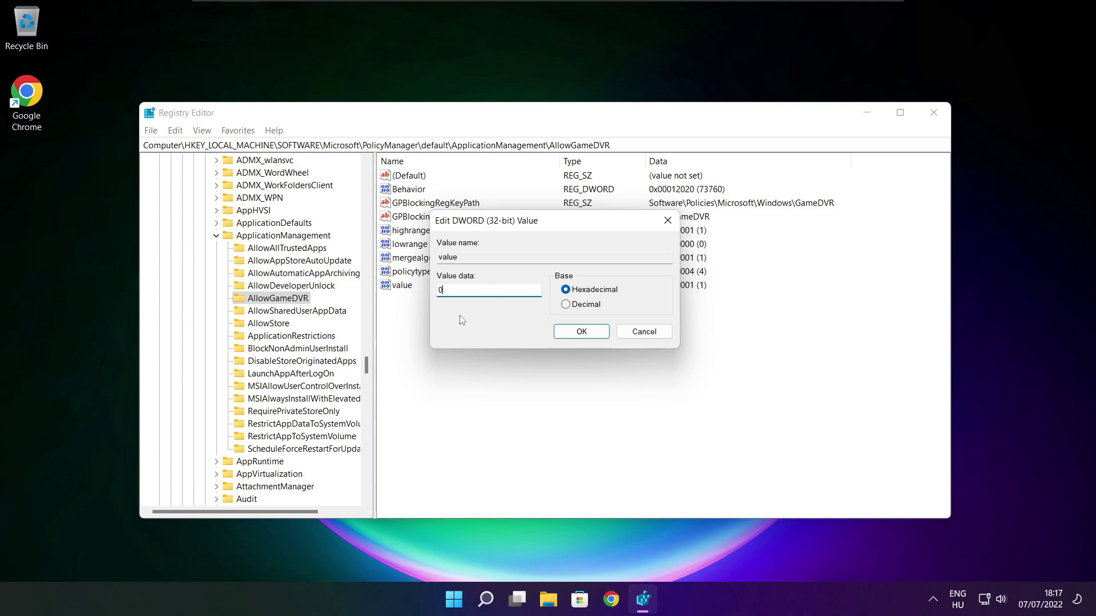
Confirm AllowGameDVR's value as 0 and close Registry Editor.
left_click(580, 335)
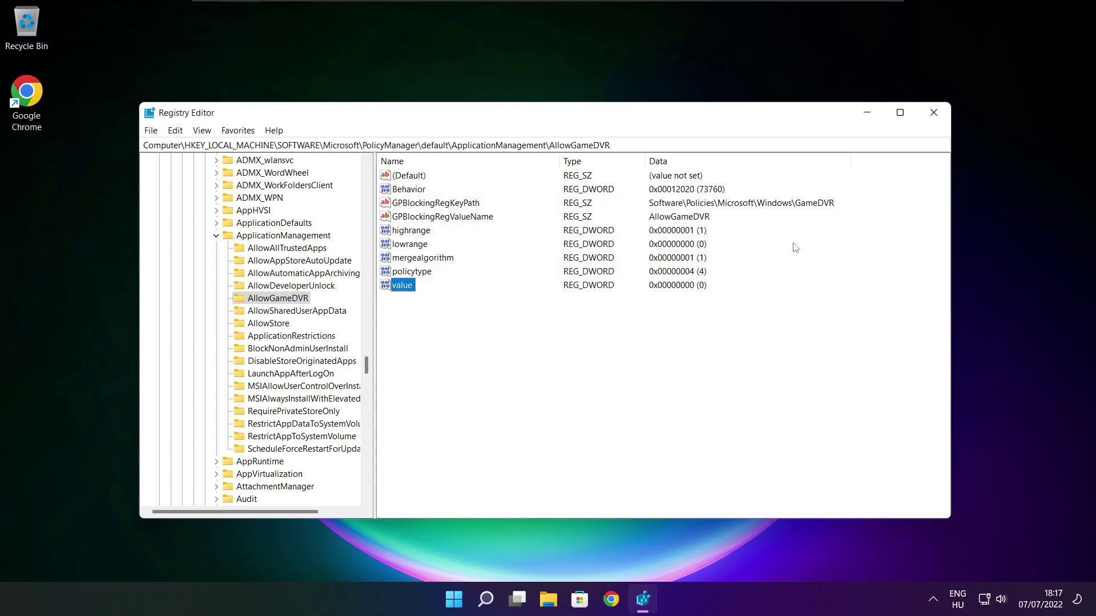
left_click(935, 117)
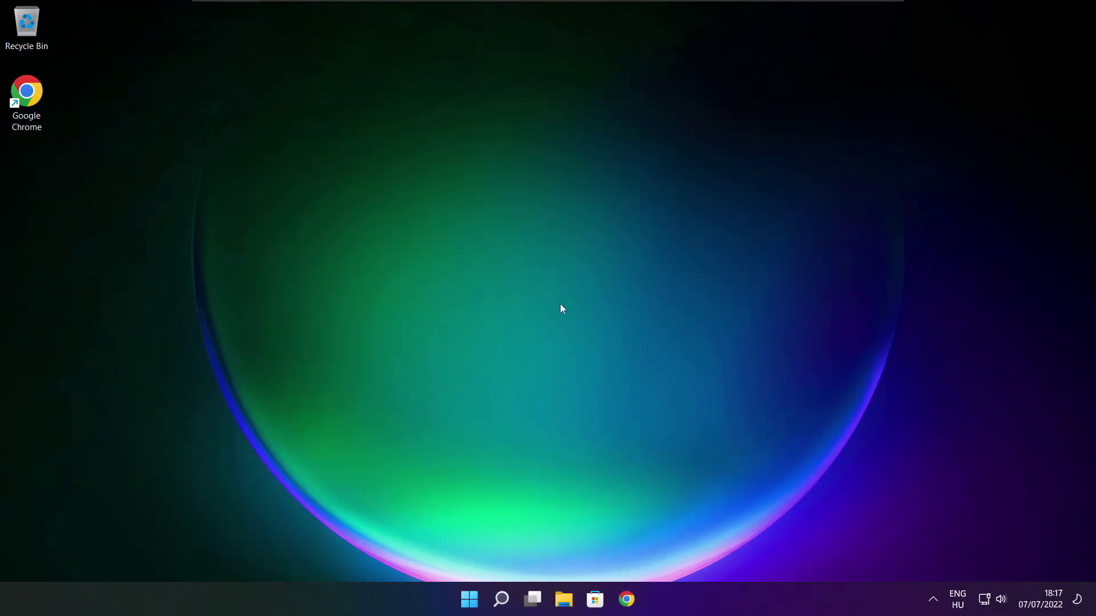
Return to Chrome's Download Center page and download dxwebsetup.exe.
left_click(626, 599)
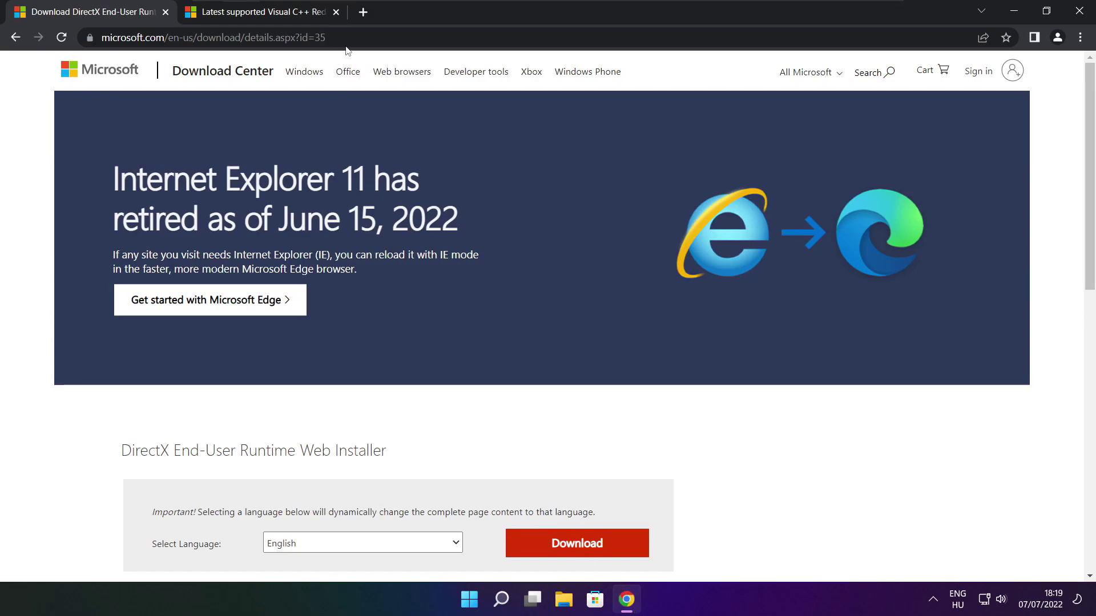
left_click_drag(325, 38, 173, 38)
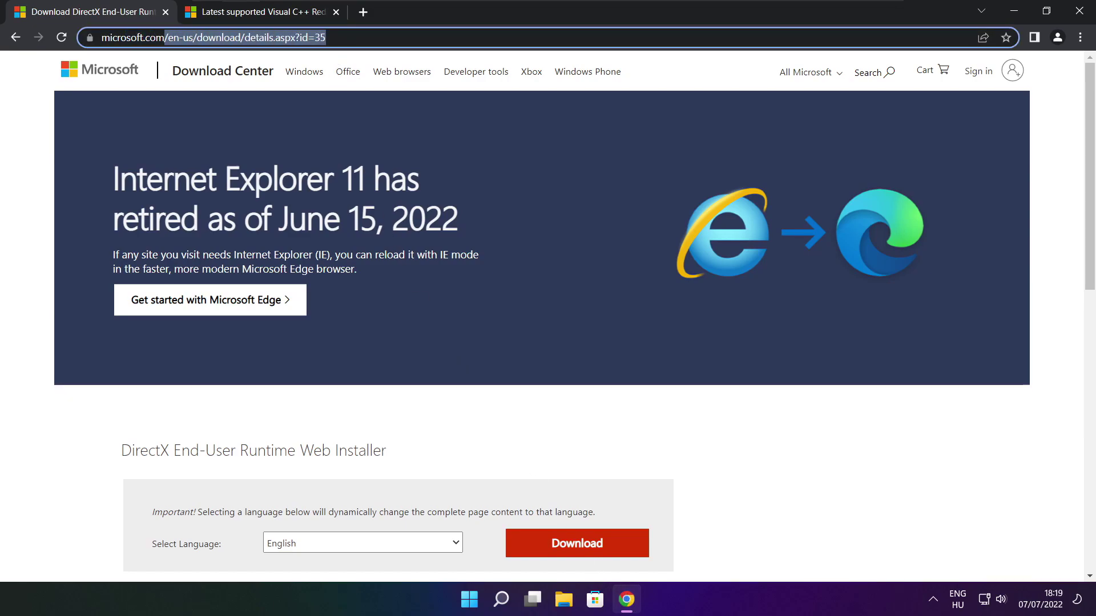
key("End")
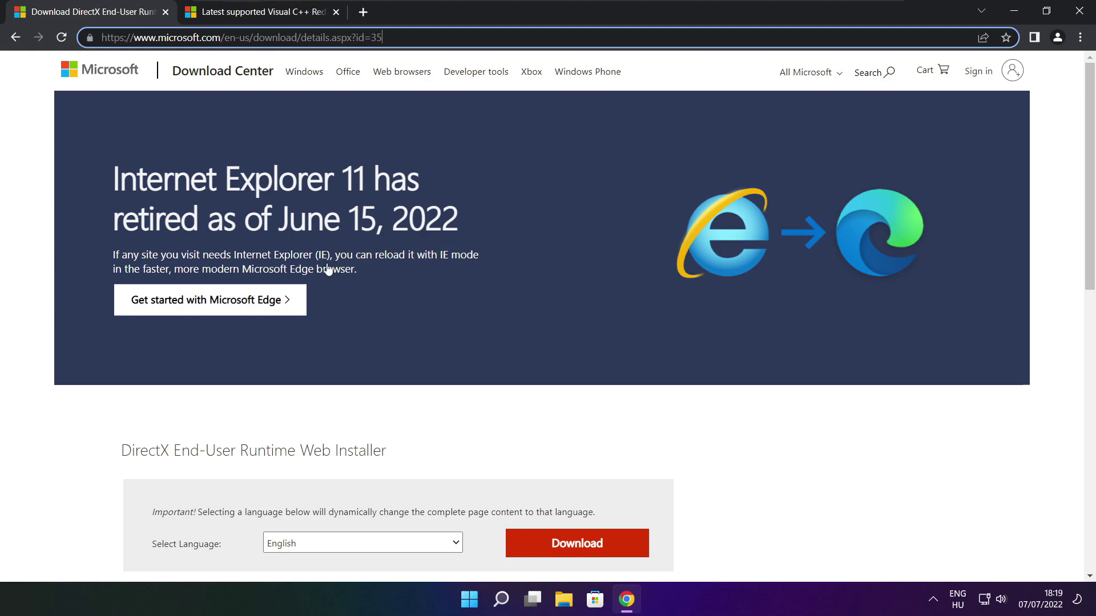
left_click(393, 412)
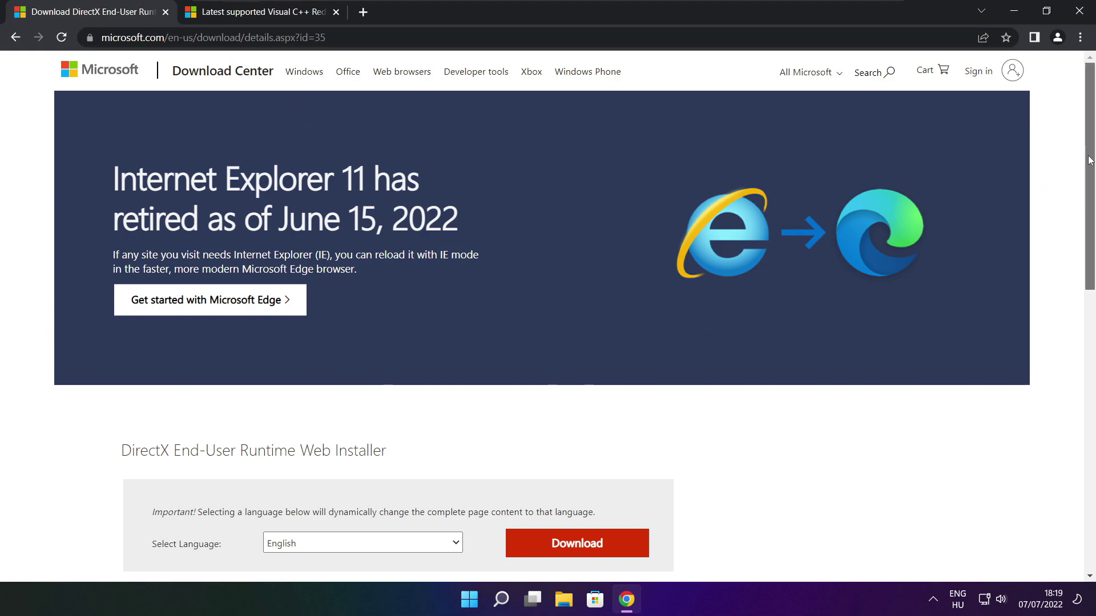
left_click_drag(1090, 162, 1090, 250)
mouse_move(403, 237)
left_mouse_down()
mouse_move(155, 232)
mouse_move(467, 242)
left_mouse_up()
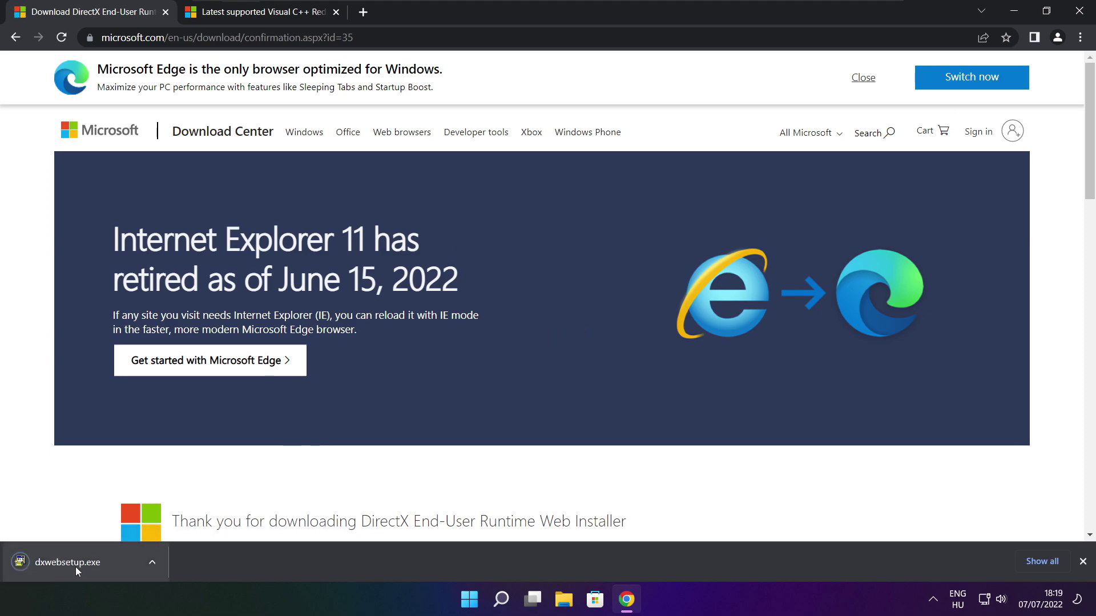
Run dxwebsetup.exe, accept the license, skip the Bing Bar and install the DirectX runtime.
left_click(103, 562)
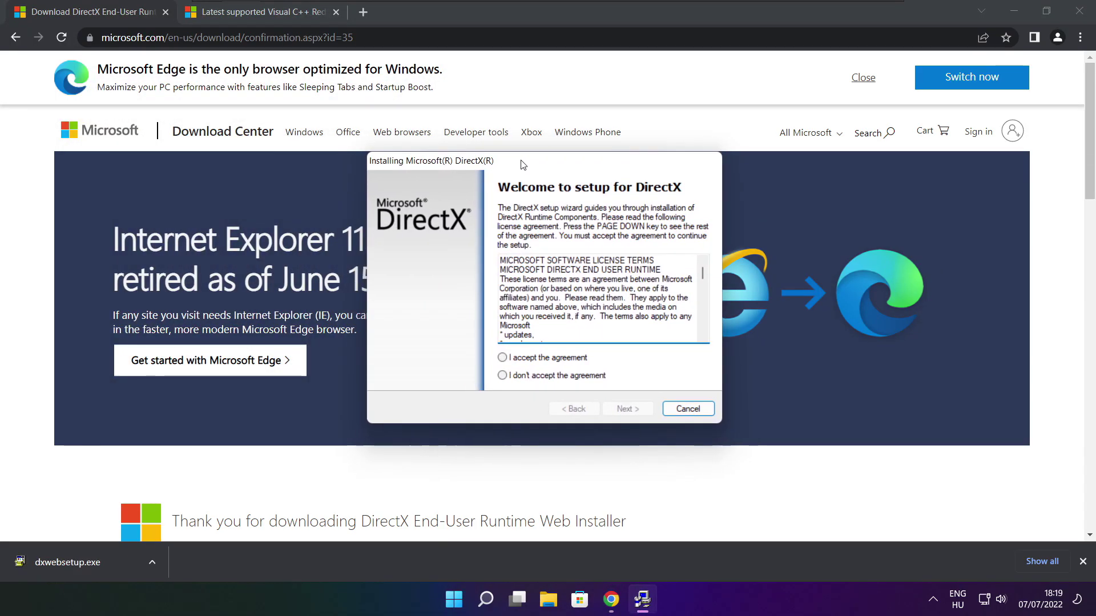
left_click_drag(703, 274, 697, 346)
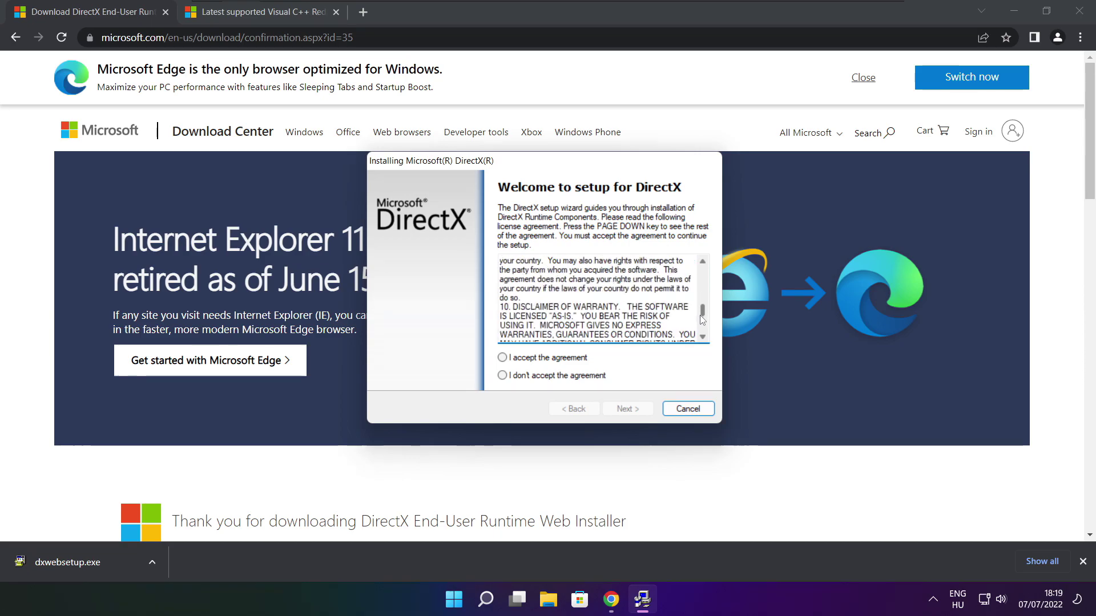
left_click(521, 359)
left_click(628, 410)
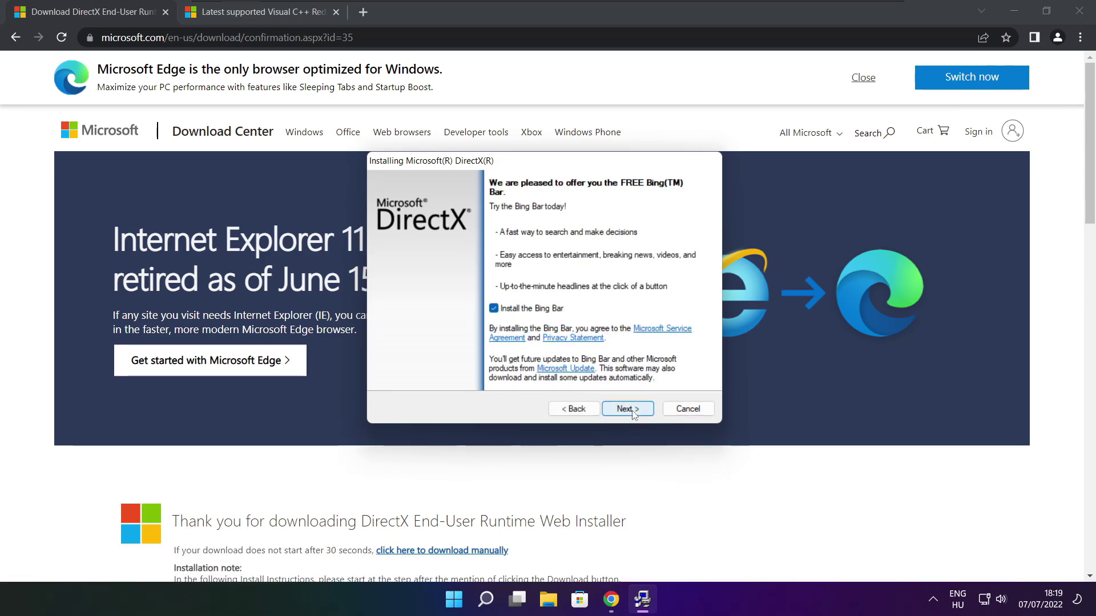
left_click(493, 309)
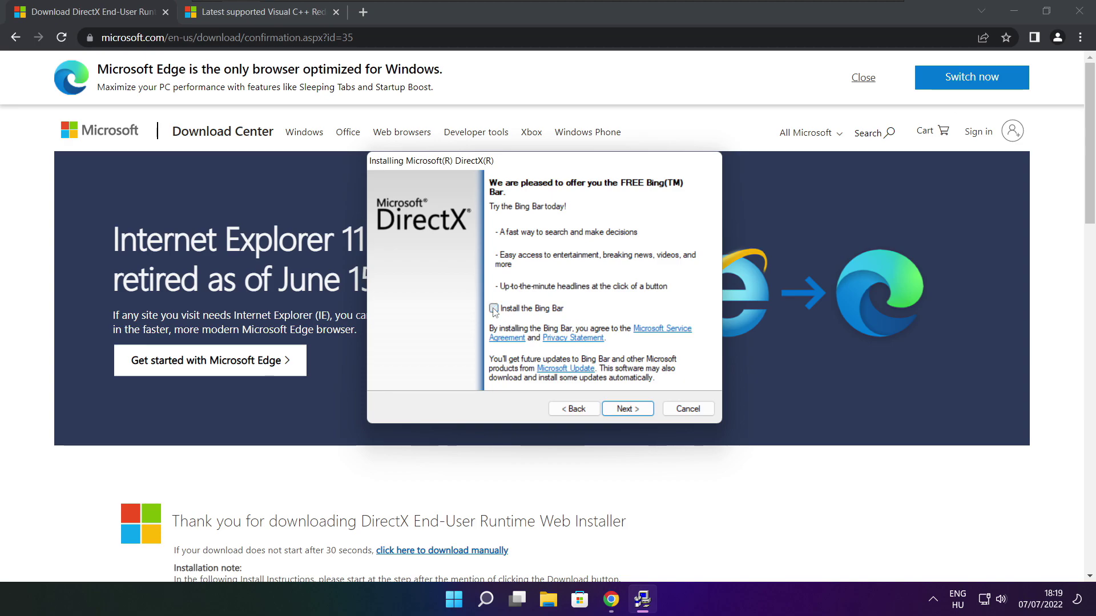
left_click(634, 408)
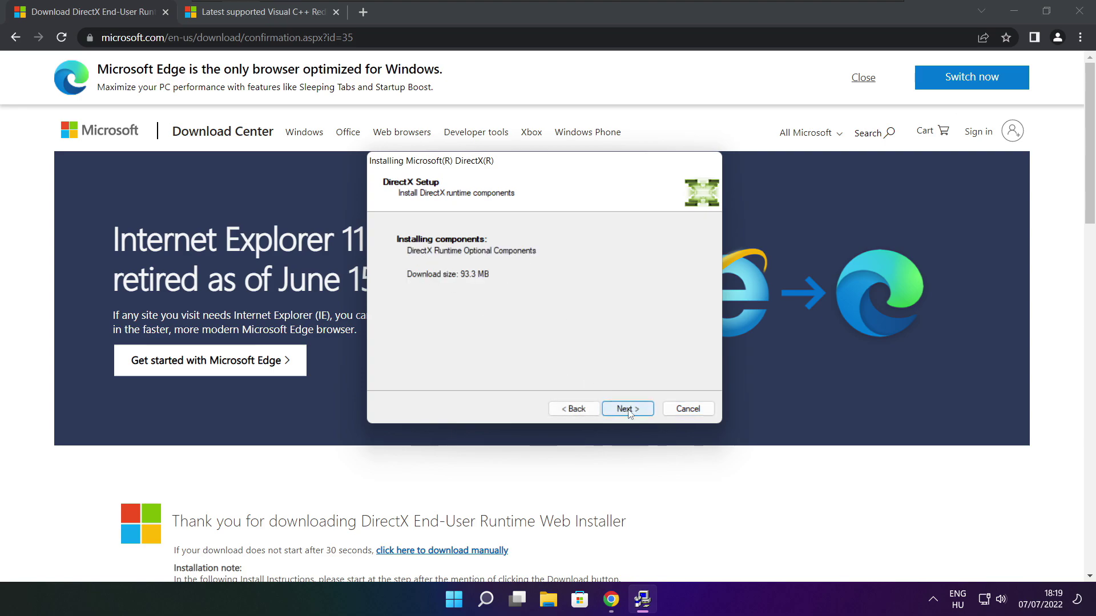
left_click(628, 409)
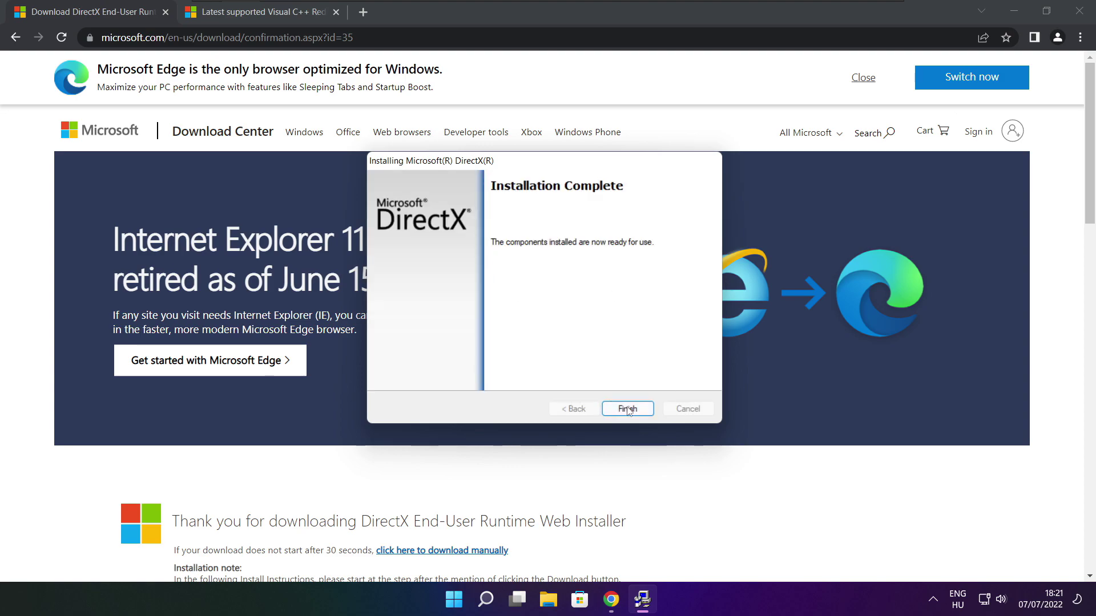
left_click(627, 410)
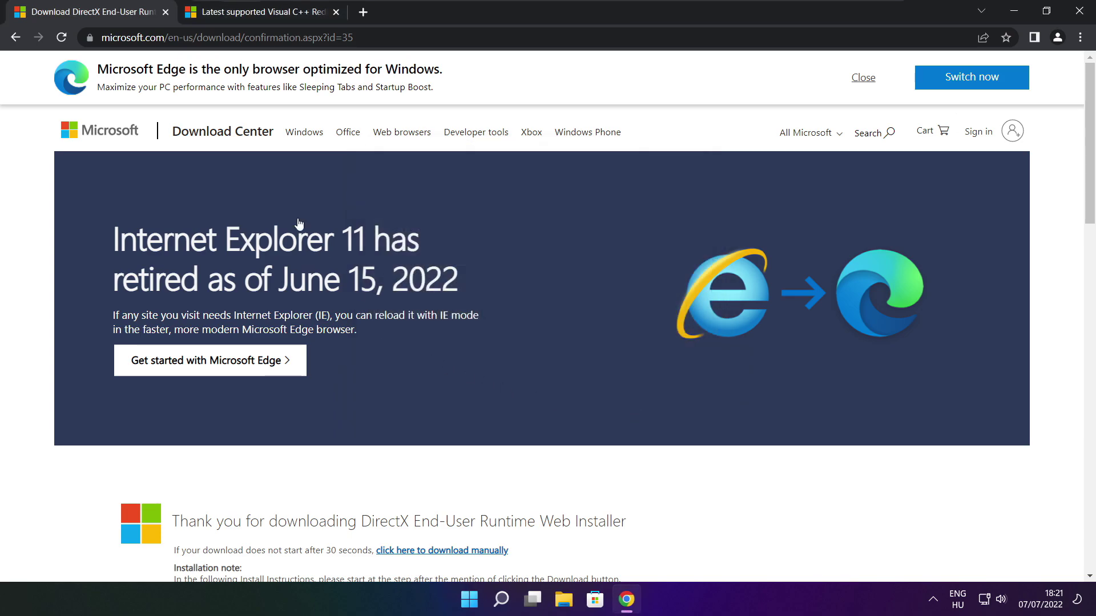
Close the DirectX tab, then download the ARM64, X86 and X64 vc_redist installers.
left_click(165, 12)
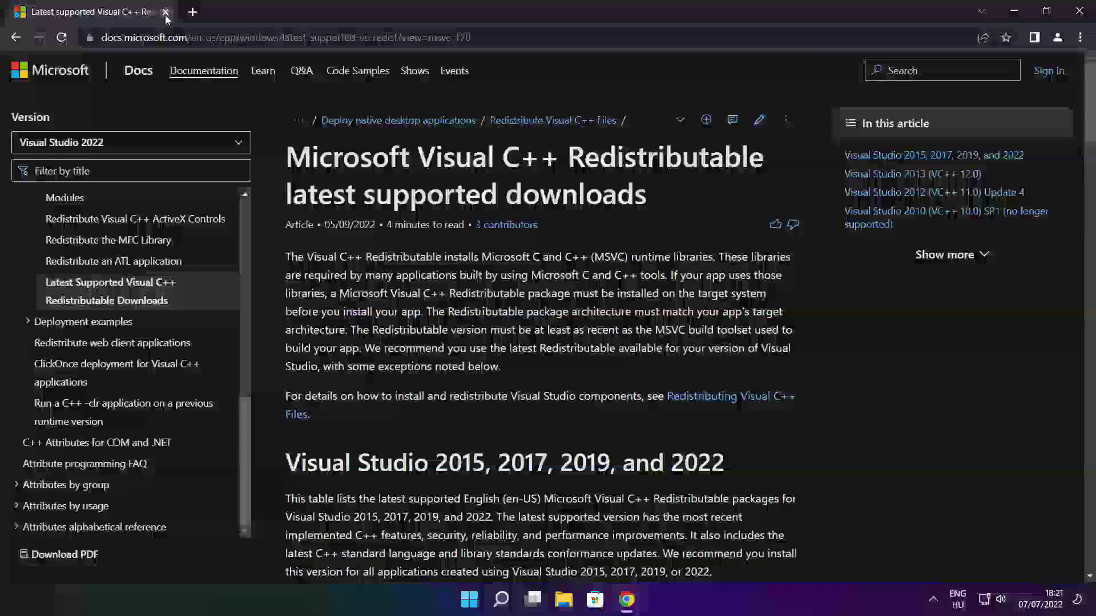
mouse_move(471, 37)
left_mouse_down()
mouse_move(101, 37)
mouse_move(471, 37)
left_mouse_up()
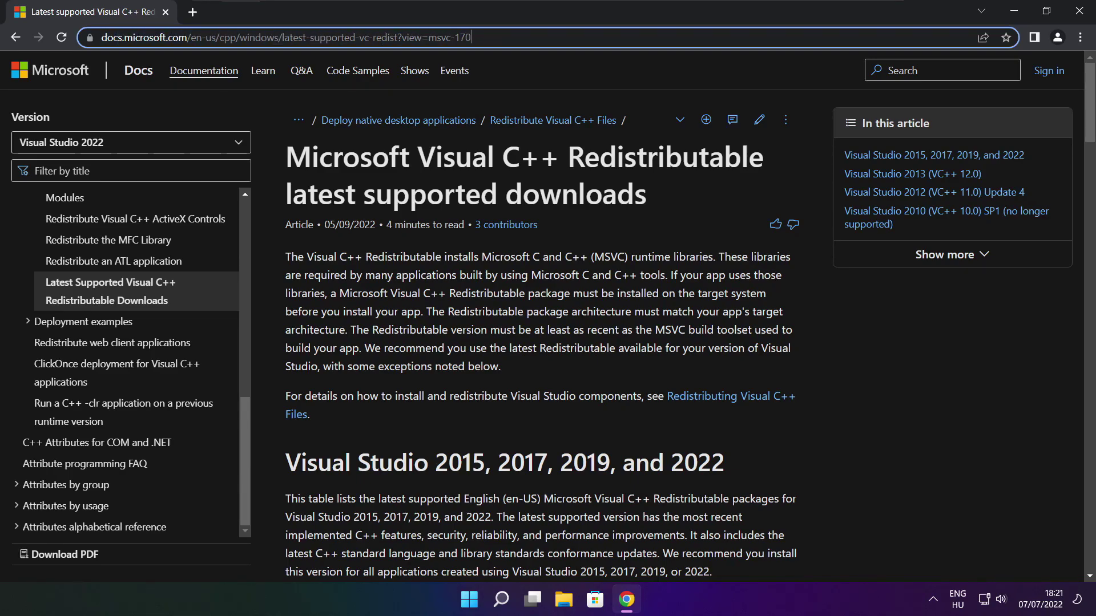
left_click(542, 70)
left_click_drag(1089, 108, 1083, 158)
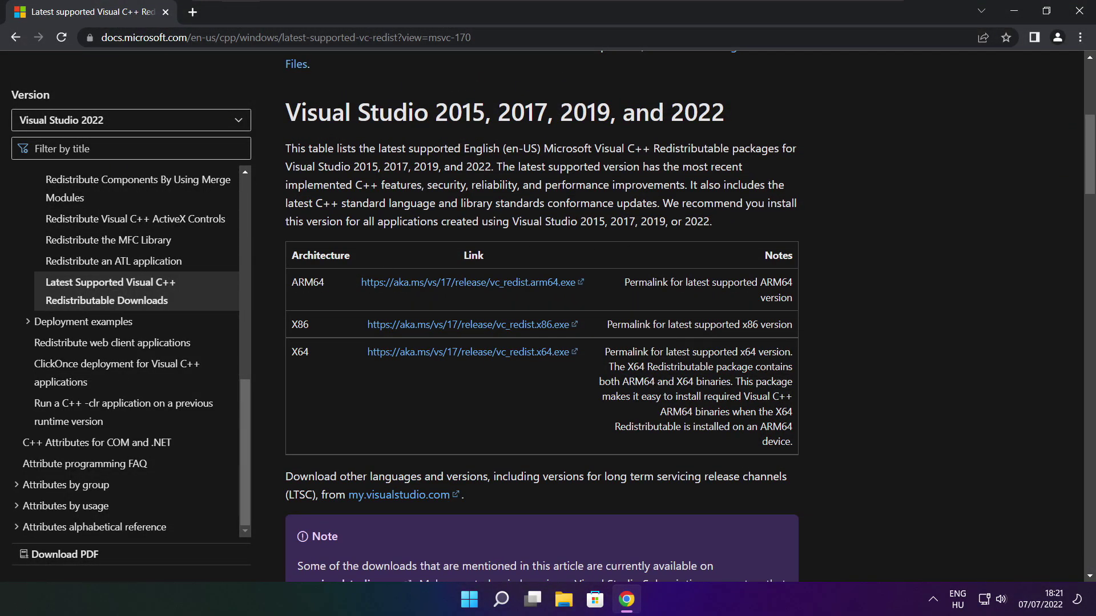
left_click_drag(290, 282, 737, 391)
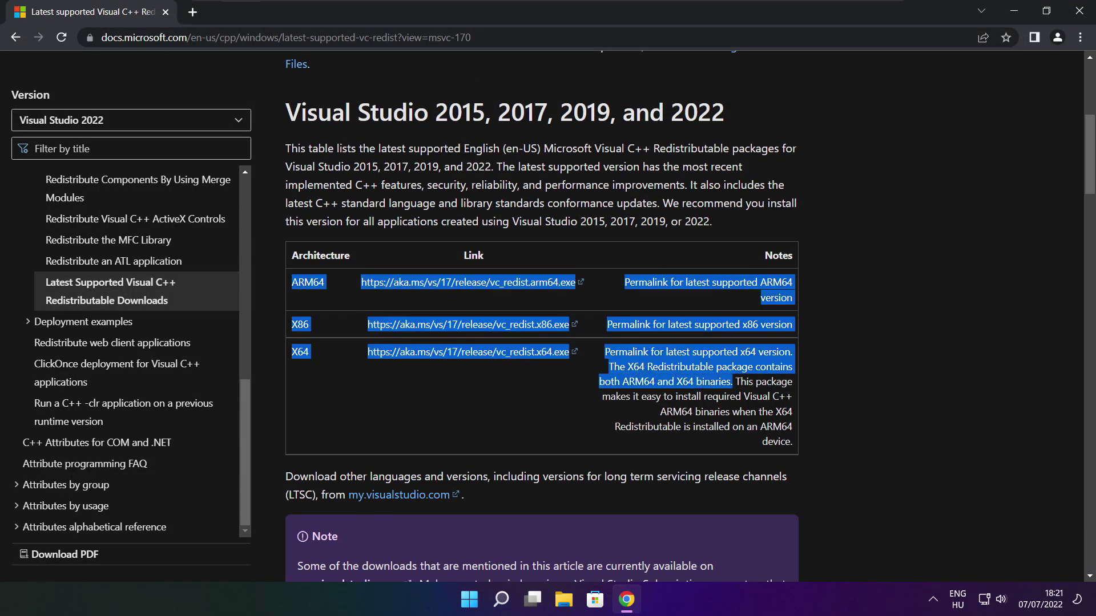
left_click(736, 394)
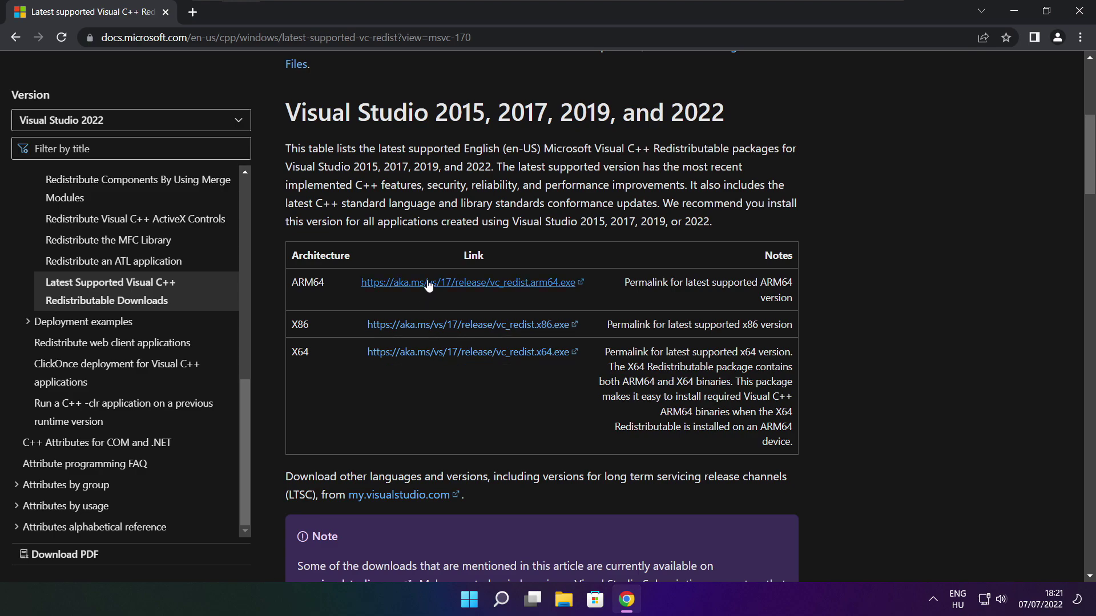
left_click(455, 284)
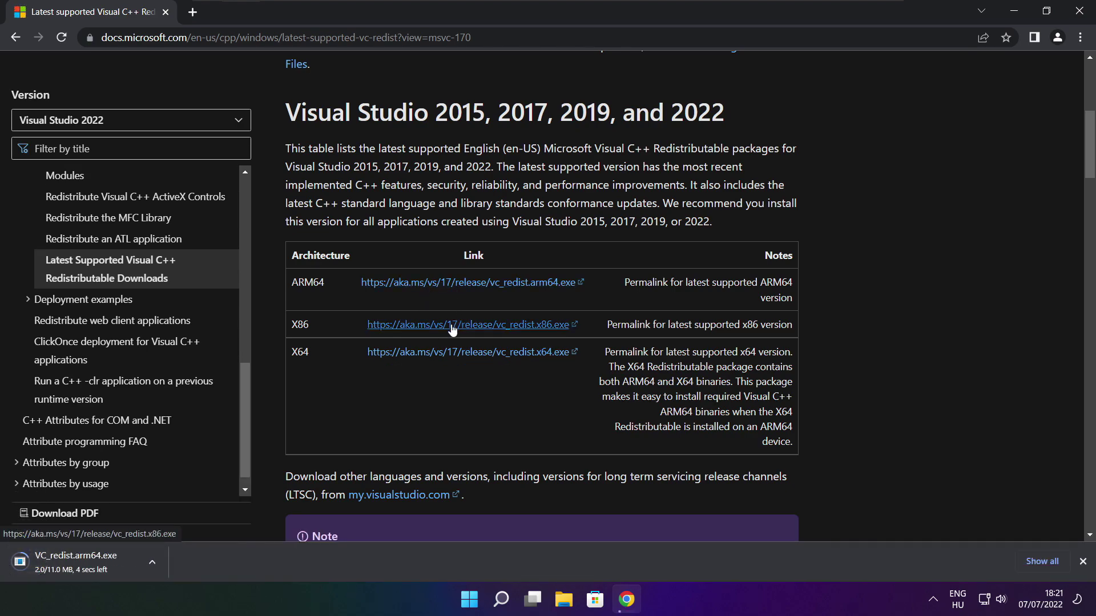
left_click(452, 326)
left_click(451, 352)
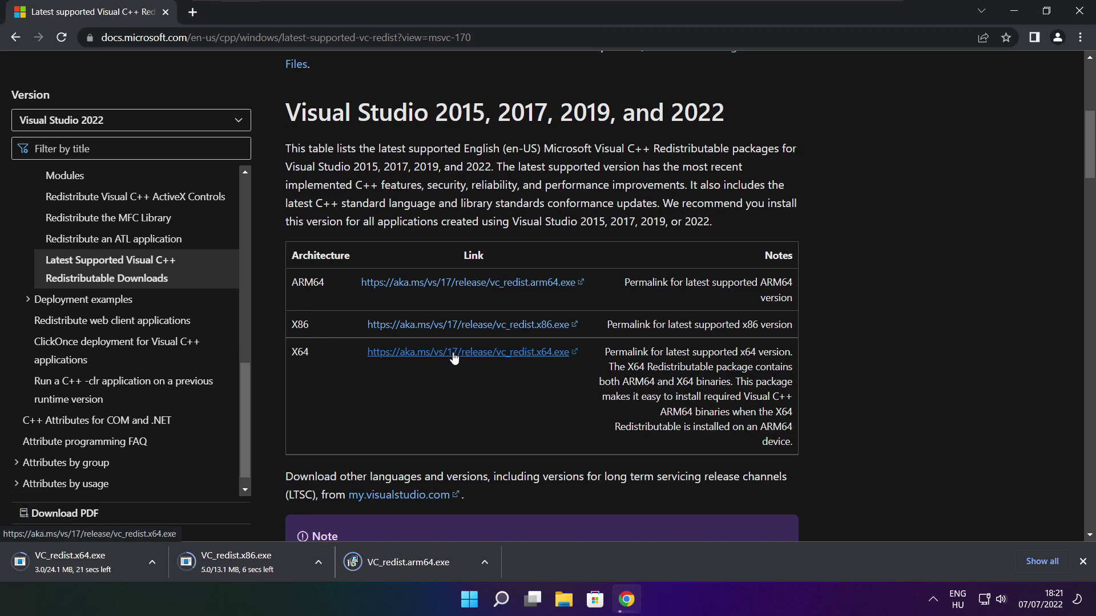
Run VC_redist.arm64.exe, accept the license and install, then dismiss the Setup Failed dialog.
left_click(416, 564)
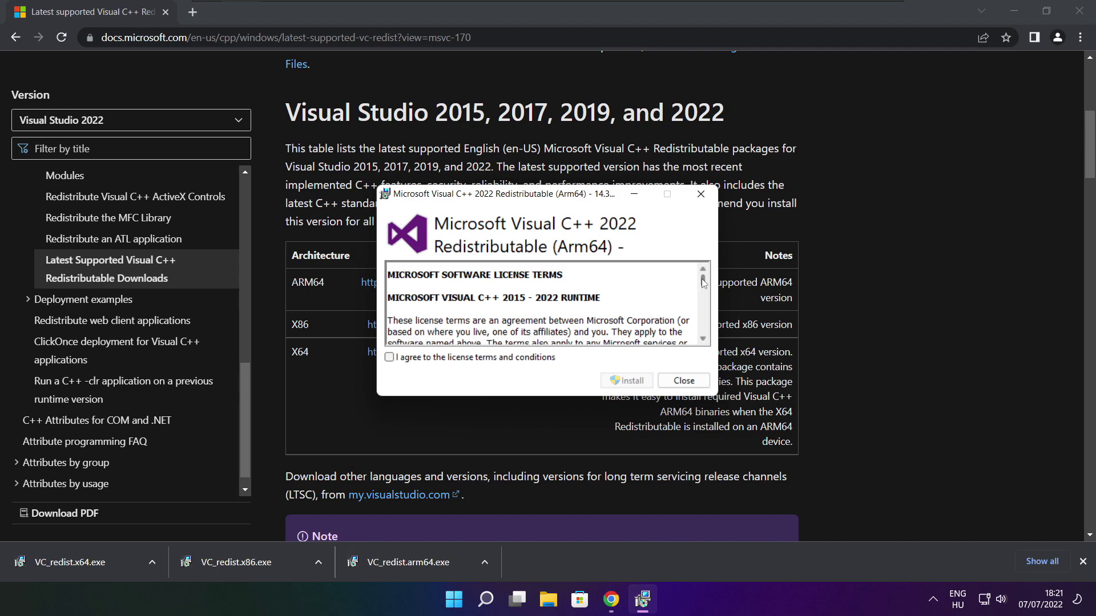
left_click_drag(704, 284, 703, 335)
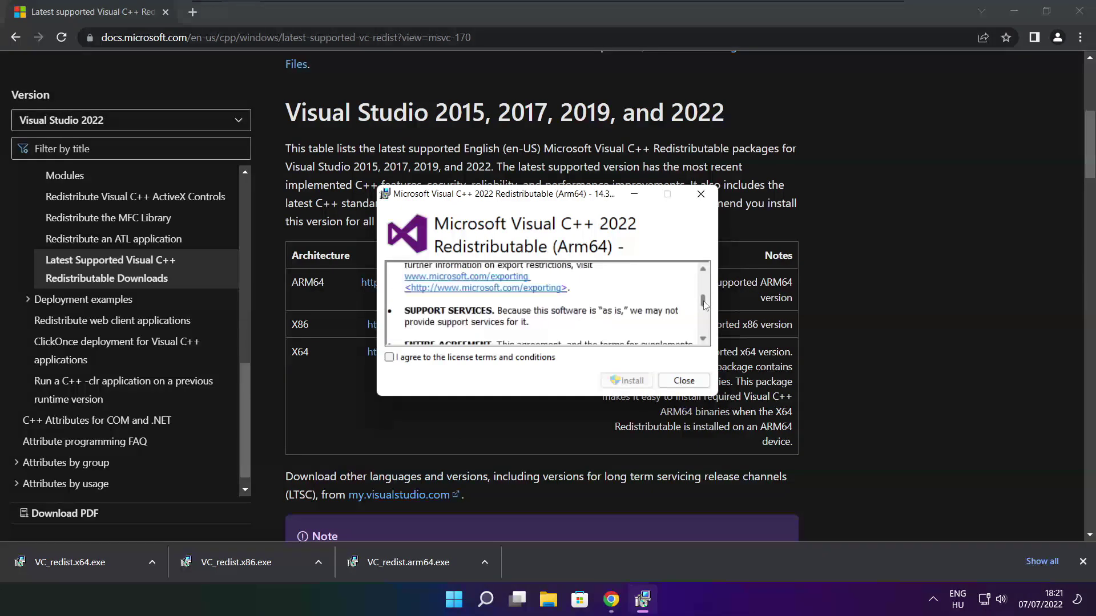
left_click(389, 358)
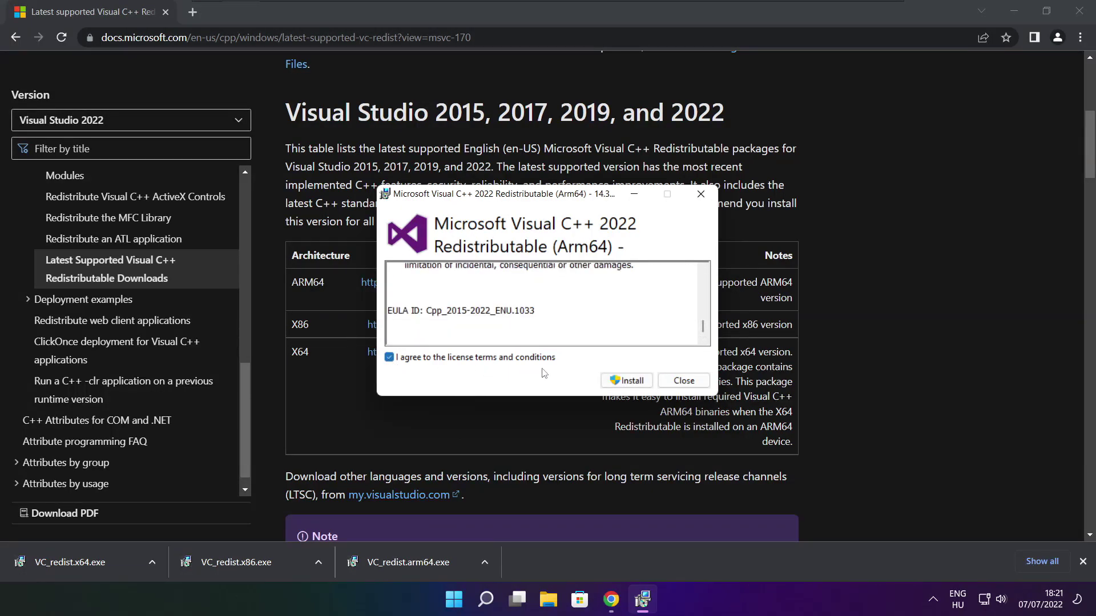
left_click(621, 382)
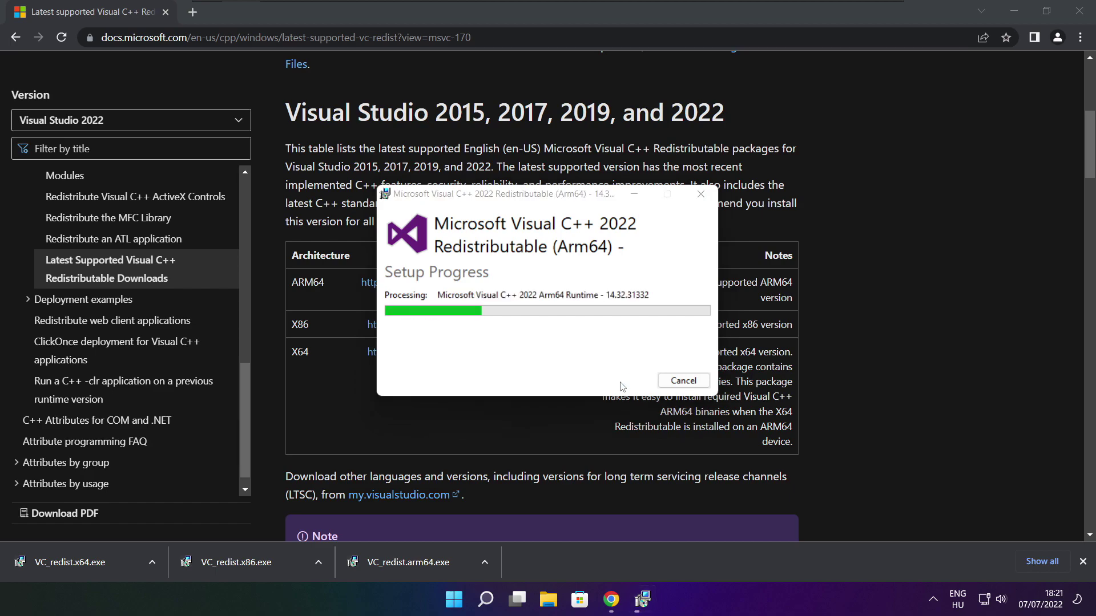
left_click(666, 384)
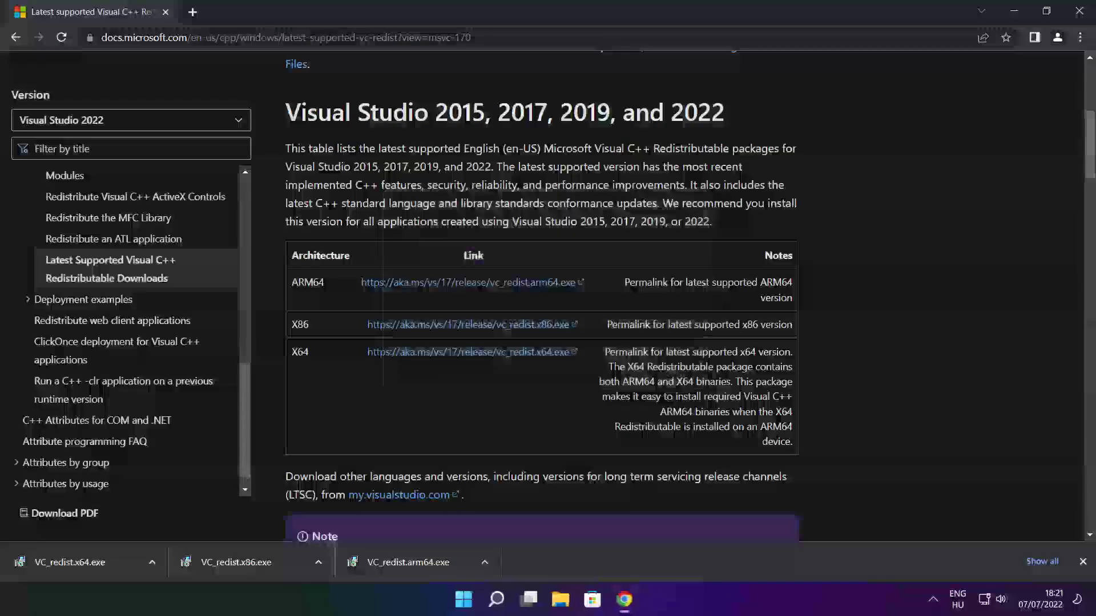
Run VC_redist.x86.exe, accept the license and install version 14.32.31332, then close setup.
left_click(259, 564)
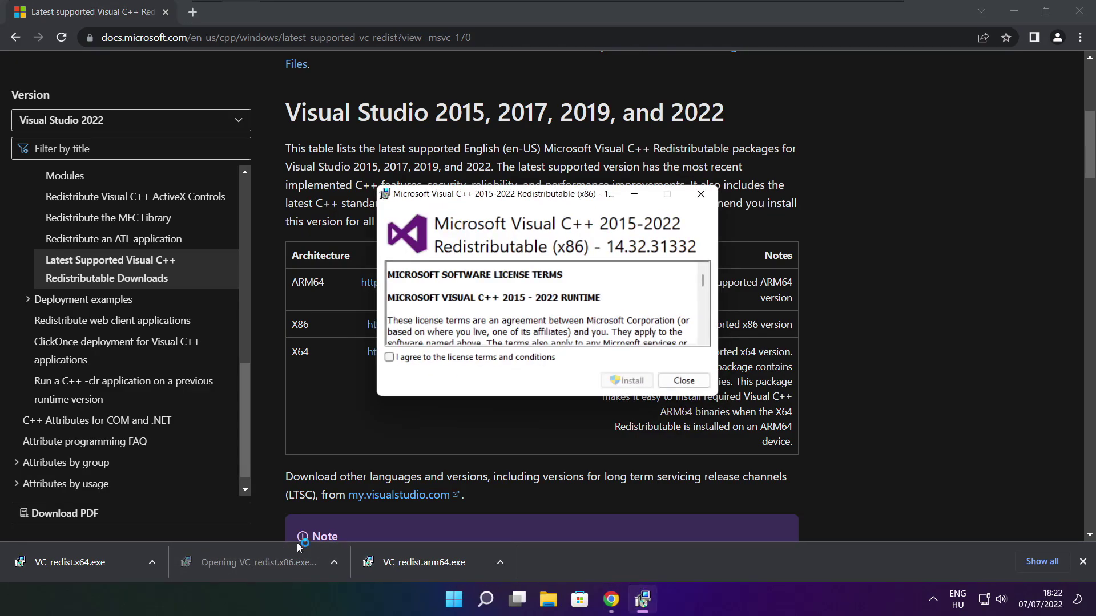
left_click_drag(702, 281, 703, 336)
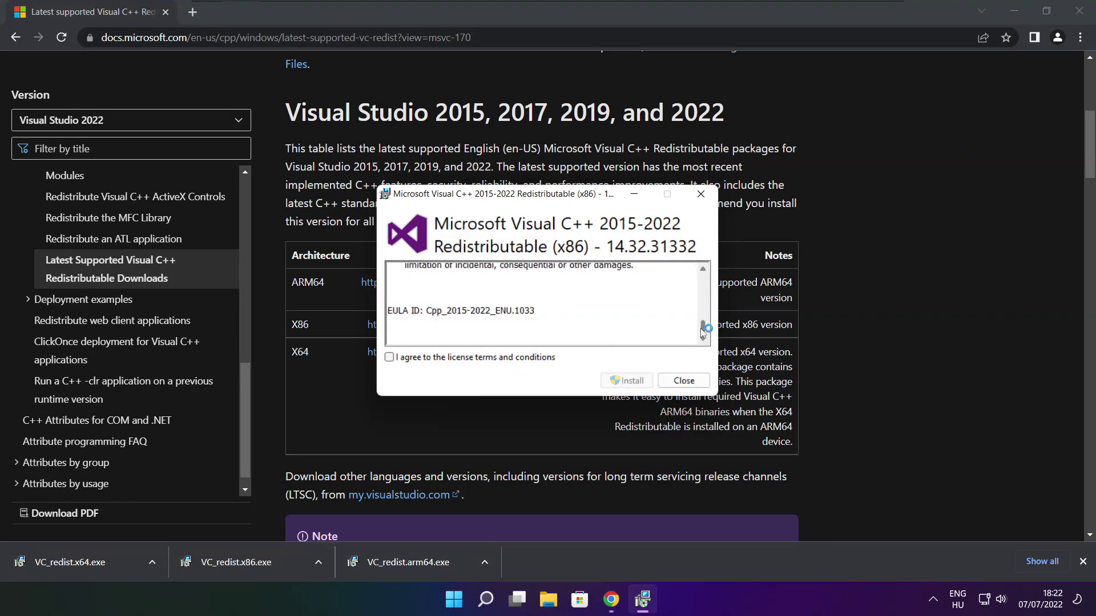
left_click(390, 357)
left_click(629, 382)
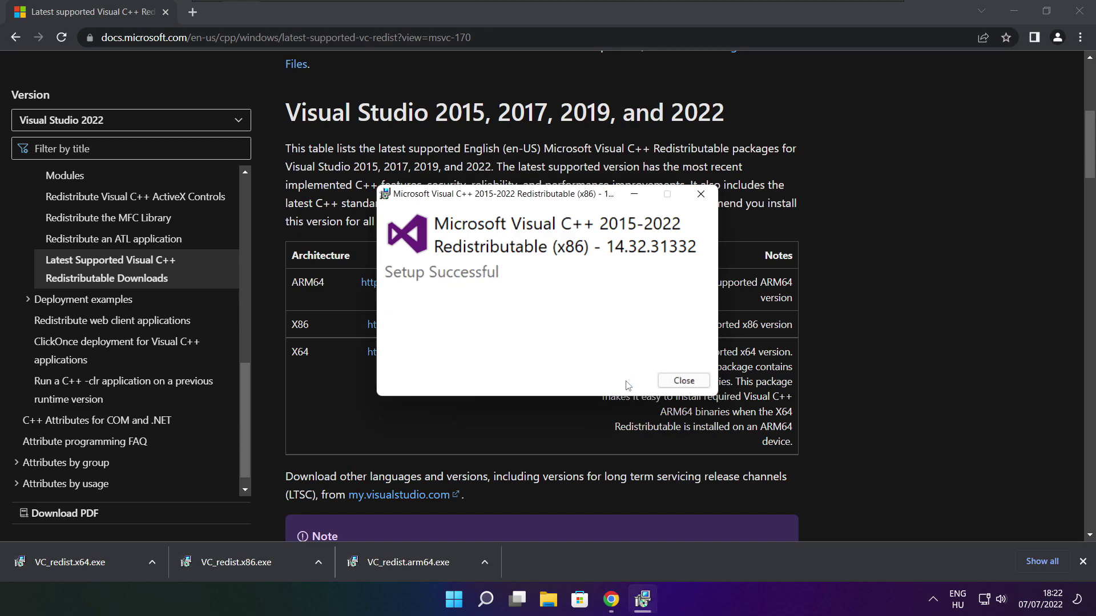
left_click(684, 380)
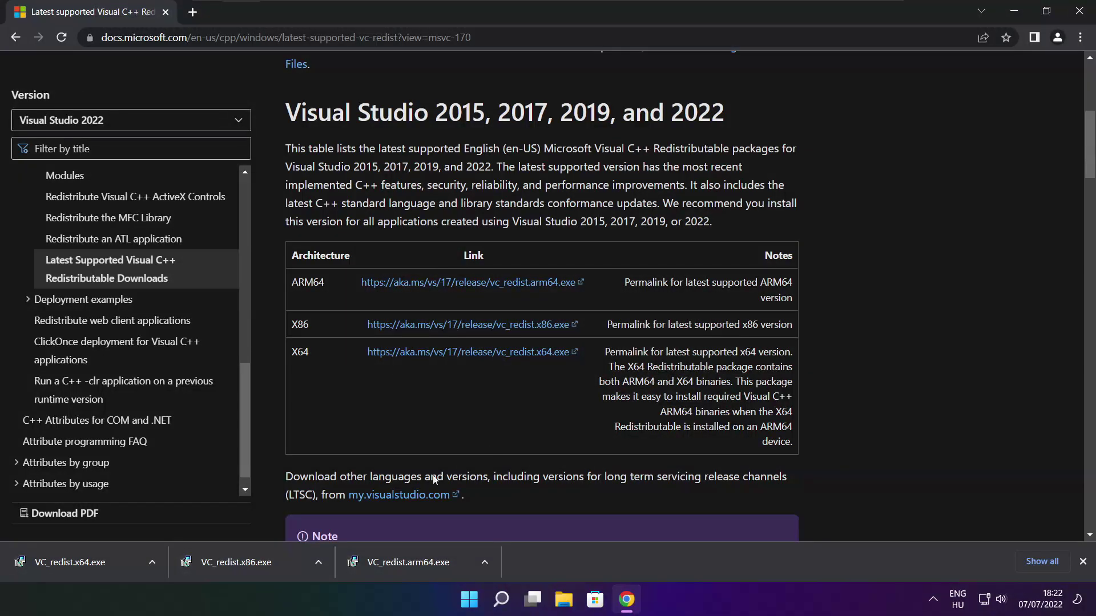
Run VC_redist.x64.exe, accept the license and install version 14.32.31332, then close setup.
left_click(90, 562)
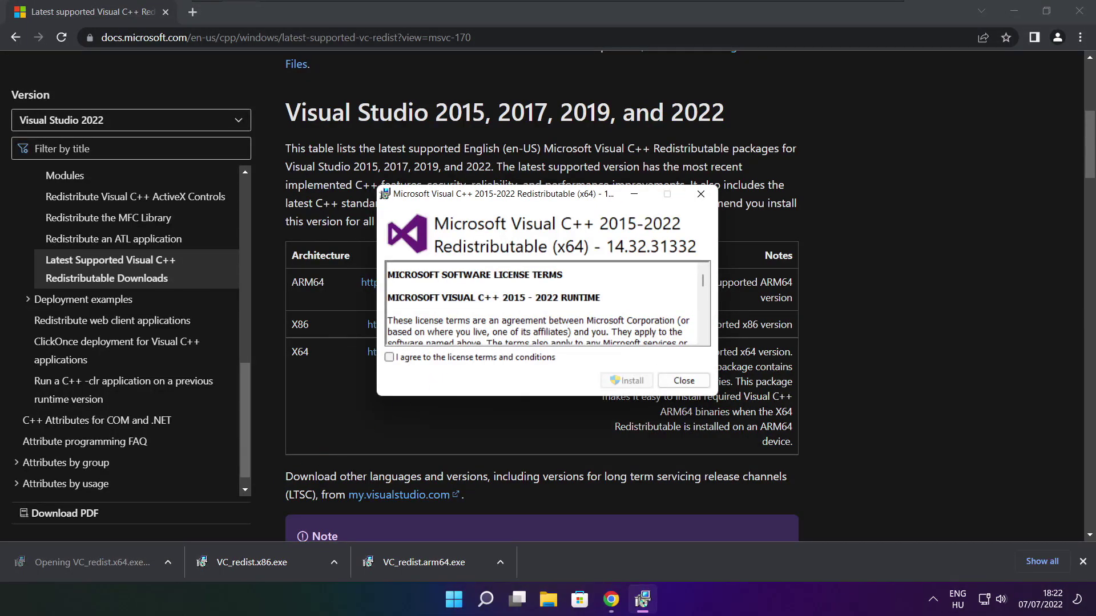
left_click_drag(702, 280, 703, 328)
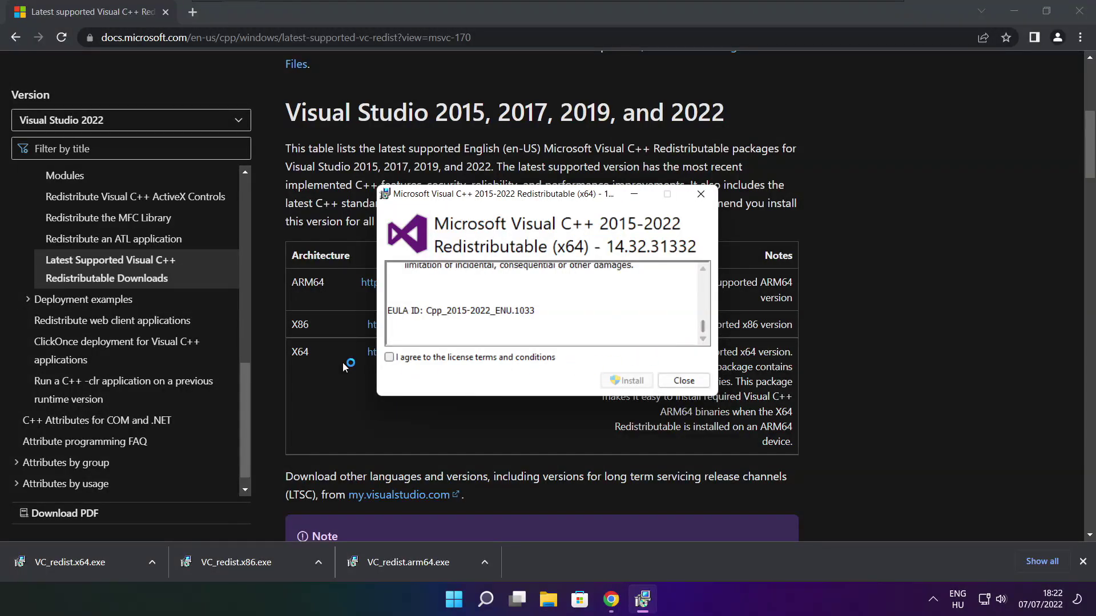
left_click(389, 357)
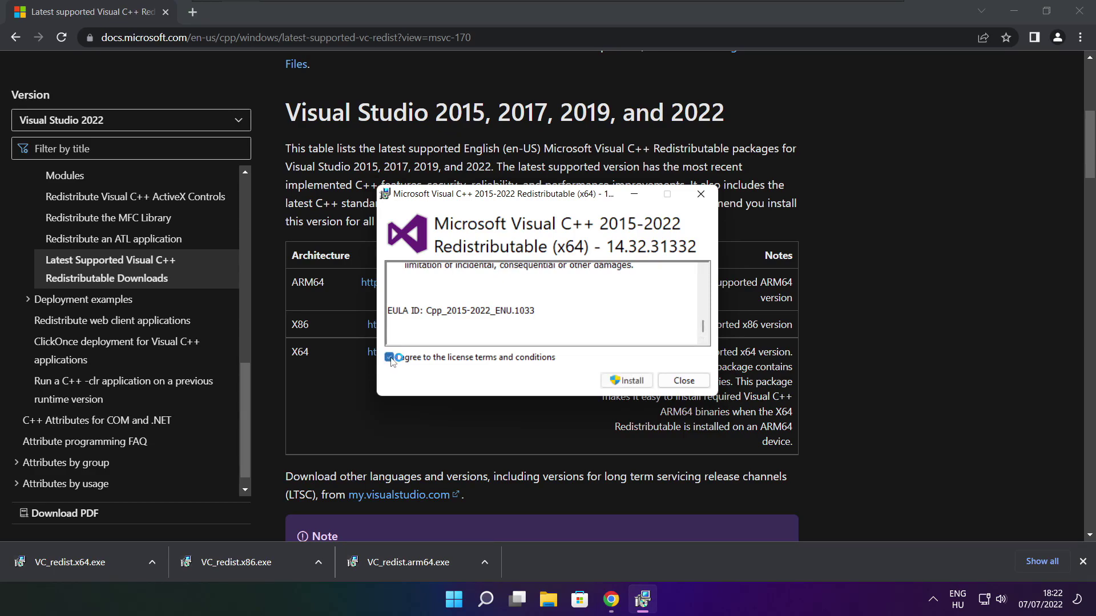
left_click(630, 381)
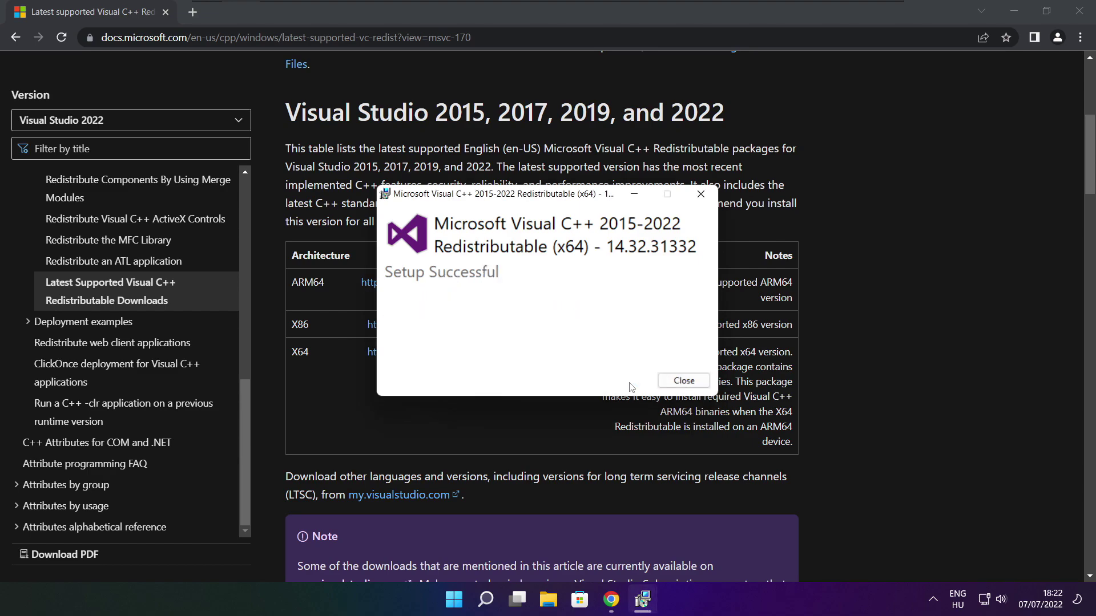
left_click(684, 381)
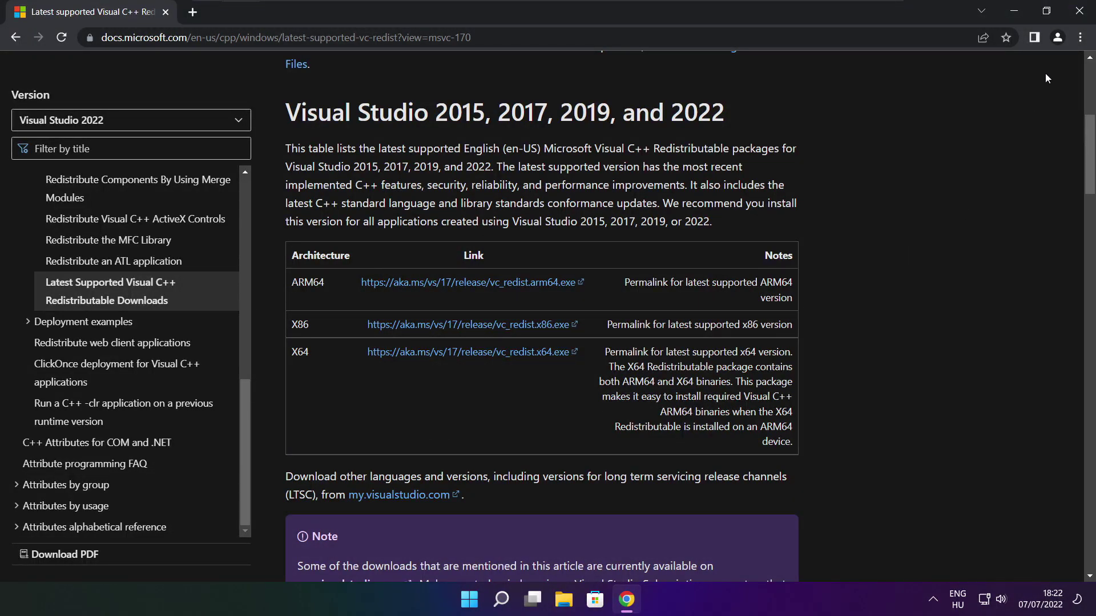
Close Chrome and choose Restart from the Start menu's power options.
left_click(1081, 11)
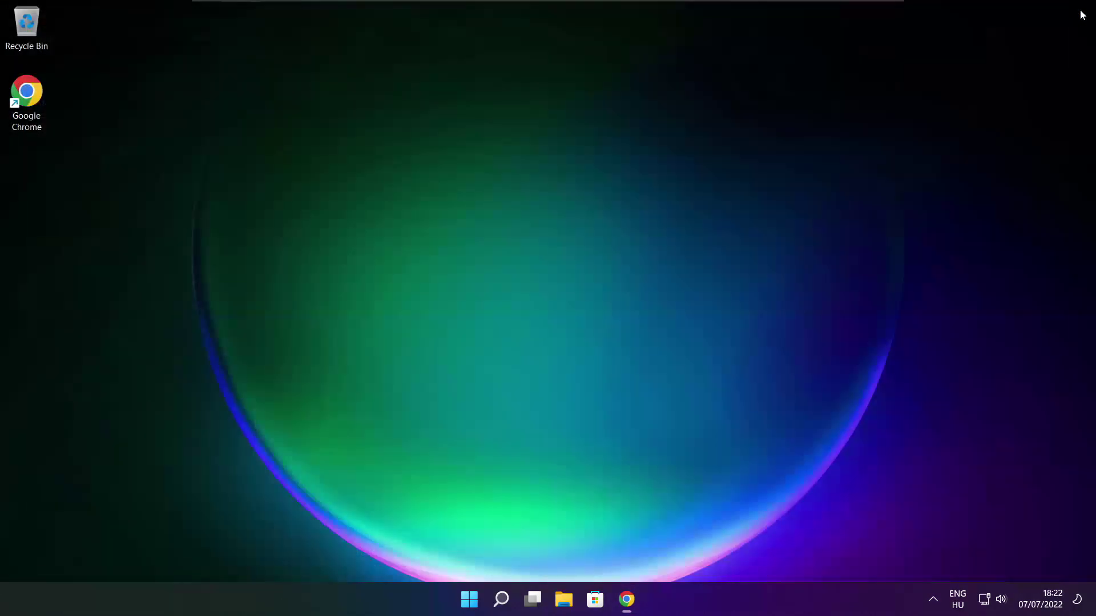
left_click(471, 603)
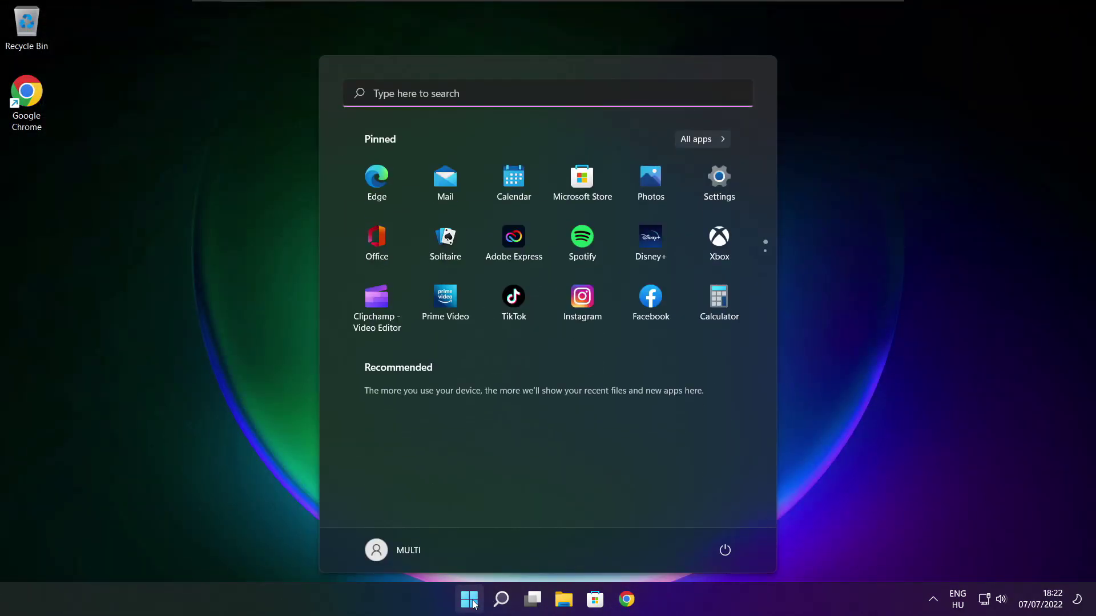
left_click(724, 553)
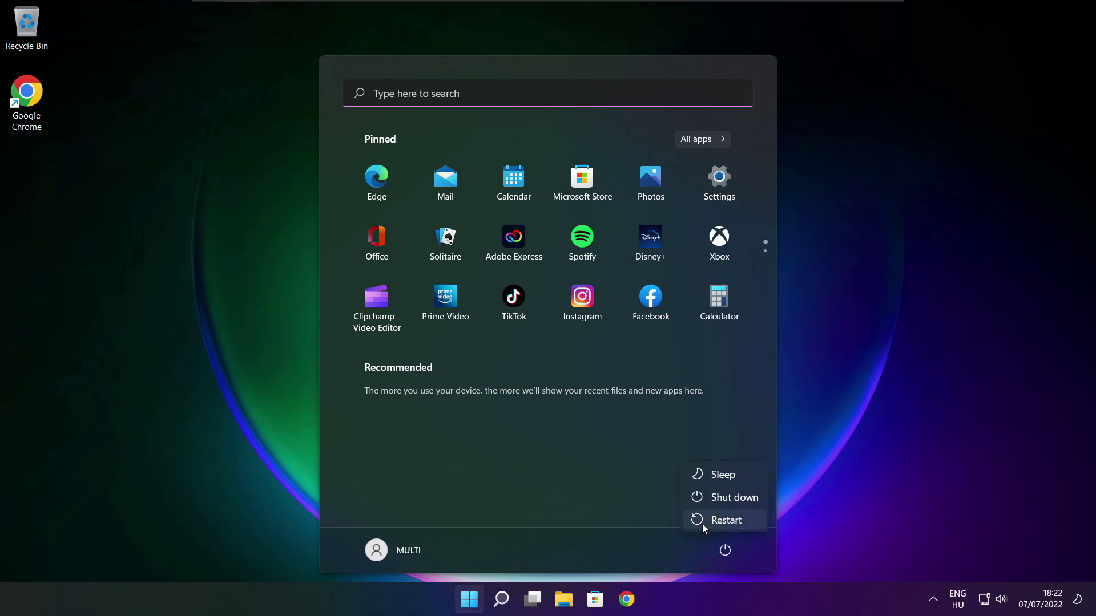
left_click(733, 520)
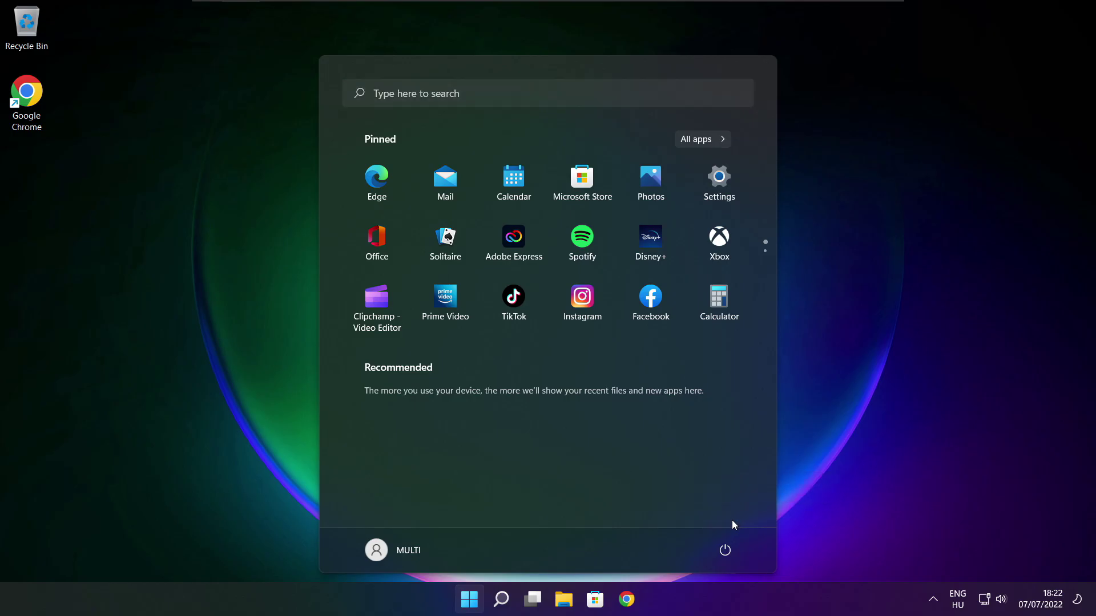